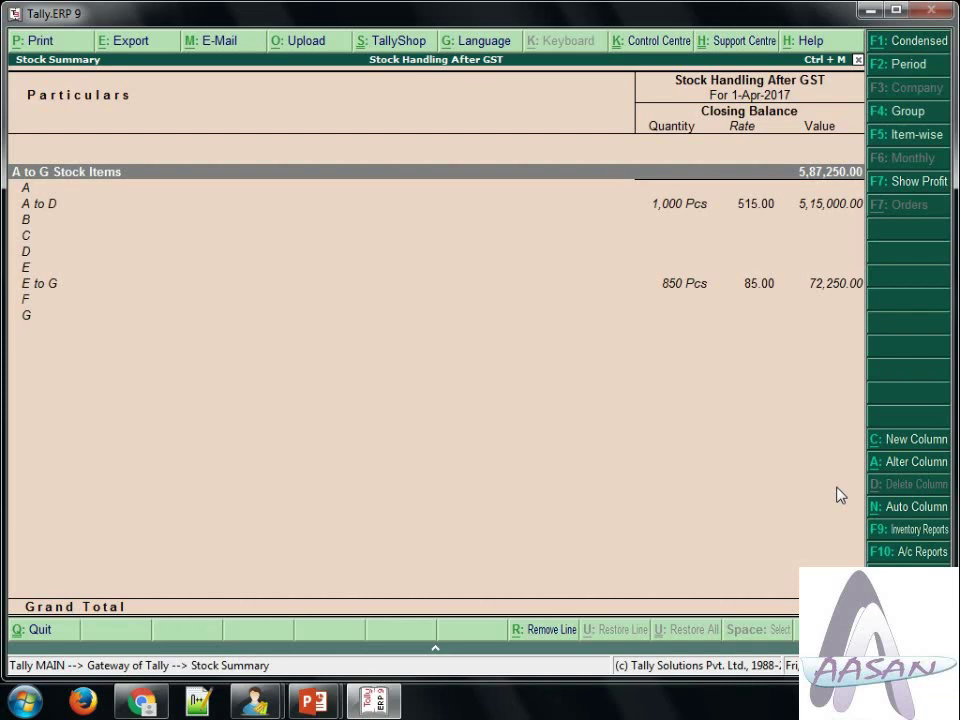
Open stock item A from the Stock Summary and examine its units and GST settings
key(Down)
key(Return)
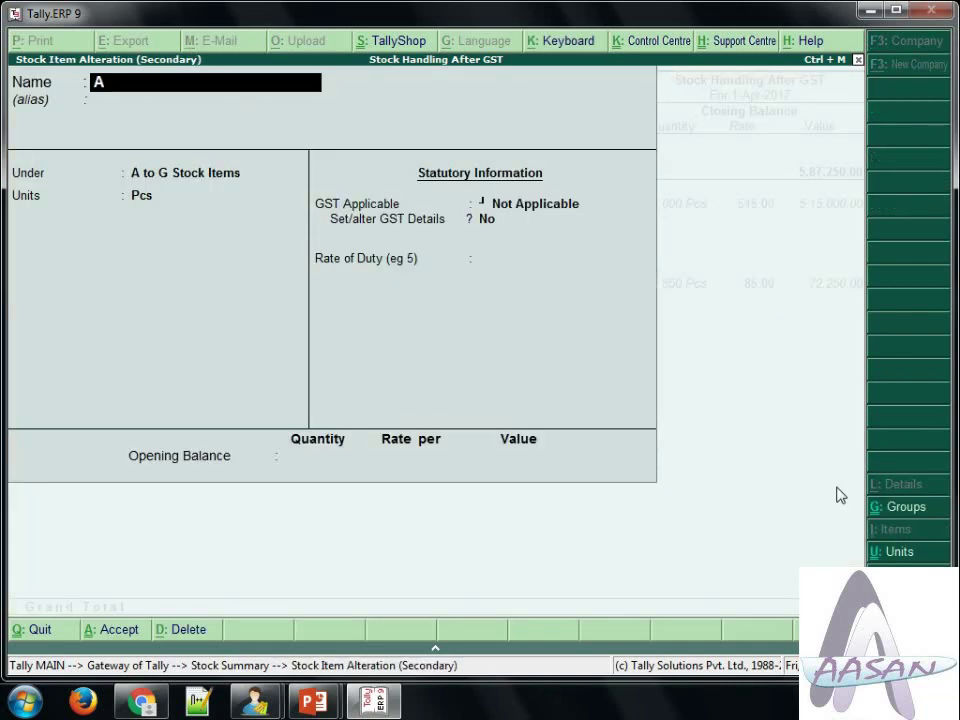
key(Return)
key(Return)
key(Return)
key(Return)
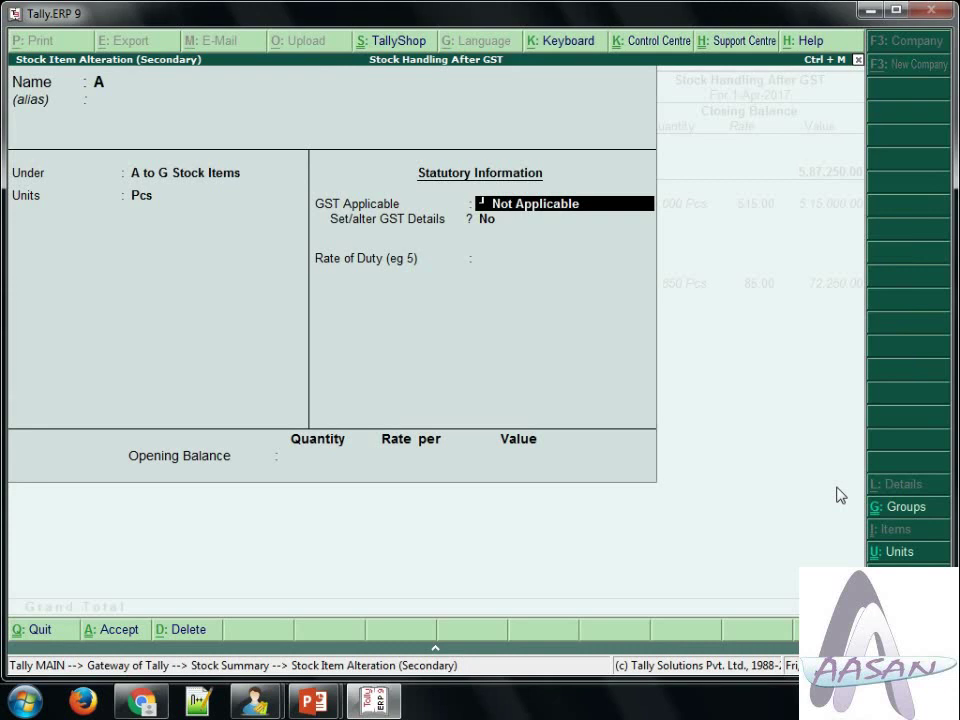
key(Return)
key(Return)
key(Return)
key(Return)
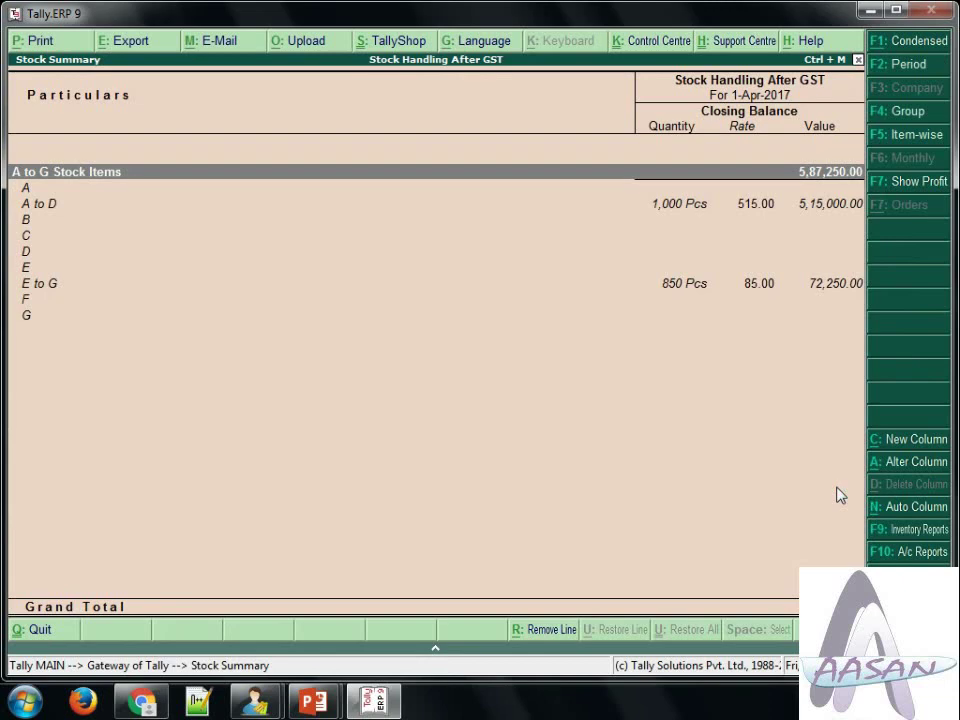
Mark the stock items A to D and E to G in the Stock Summary
key(Down)
key(Down)
key(Down)
key(Down)
key(Down)
key(Down)
key(Down)
key(Down)
key(Up)
key(Up)
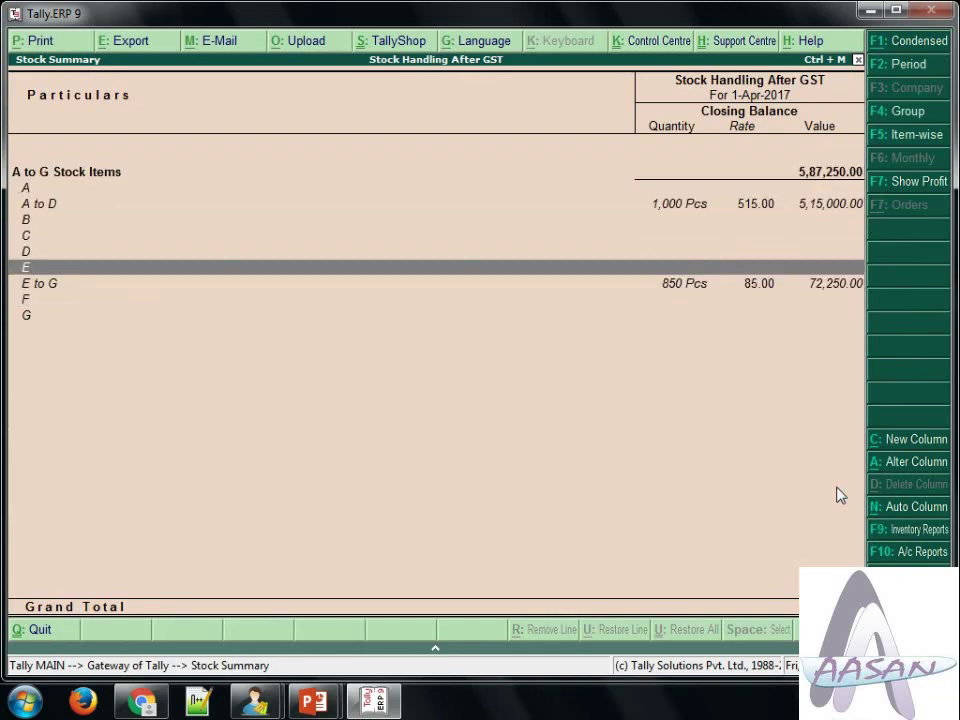
key(Up)
key(Up)
key(Up)
key(Up)
key(space)
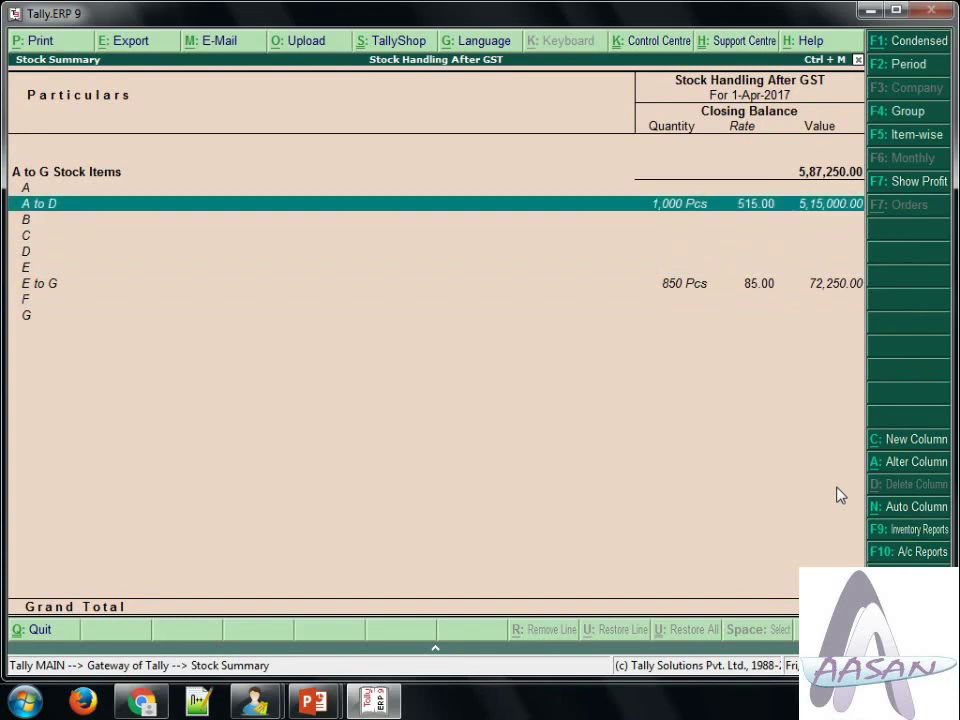
key(Down)
key(Down)
key(Down)
key(Down)
key(Down)
key(space)
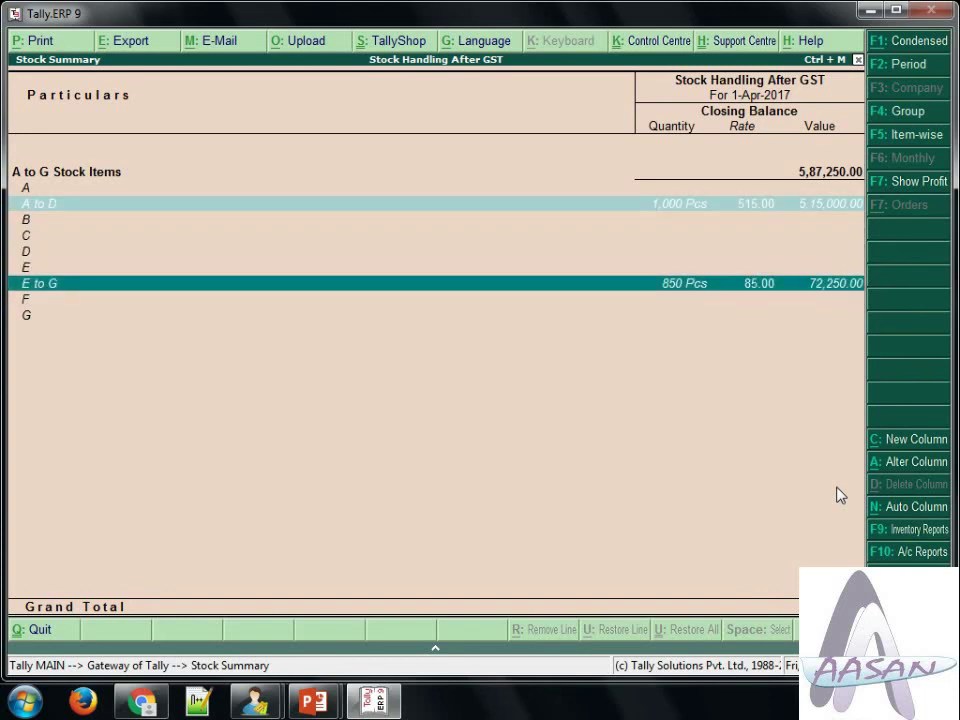
Look through the individual stock items A to G that have no closing balance in the Stock Summary
key(Up)
key(Up)
key(Up)
key(Up)
key(Up)
key(Up)
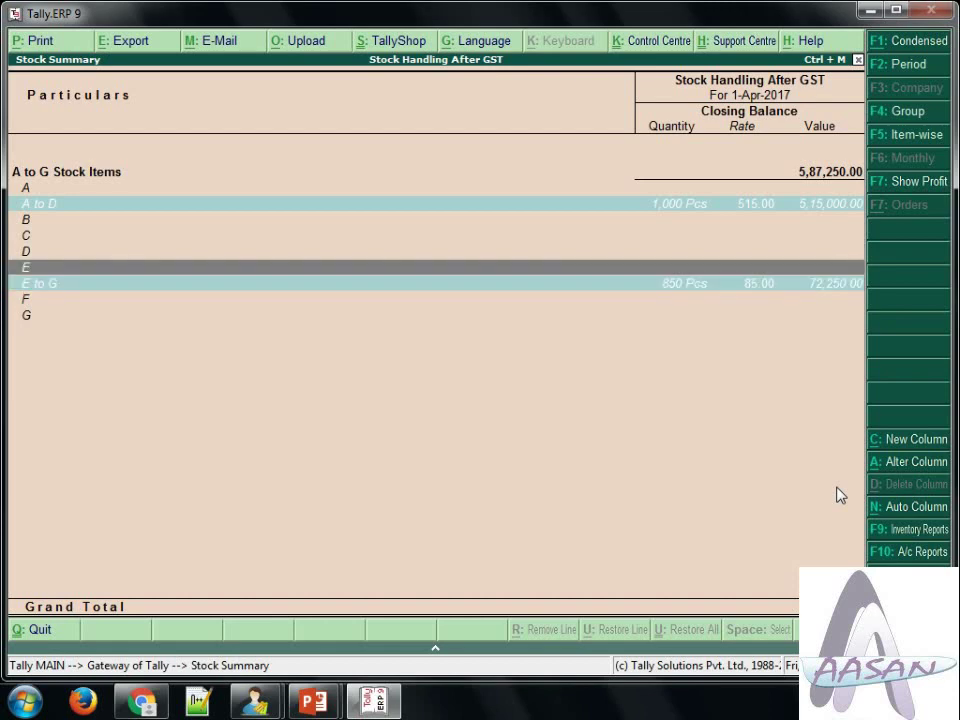
key(Down)
key(Down)
key(Down)
key(Down)
key(Down)
key(Down)
key(Down)
key(Down)
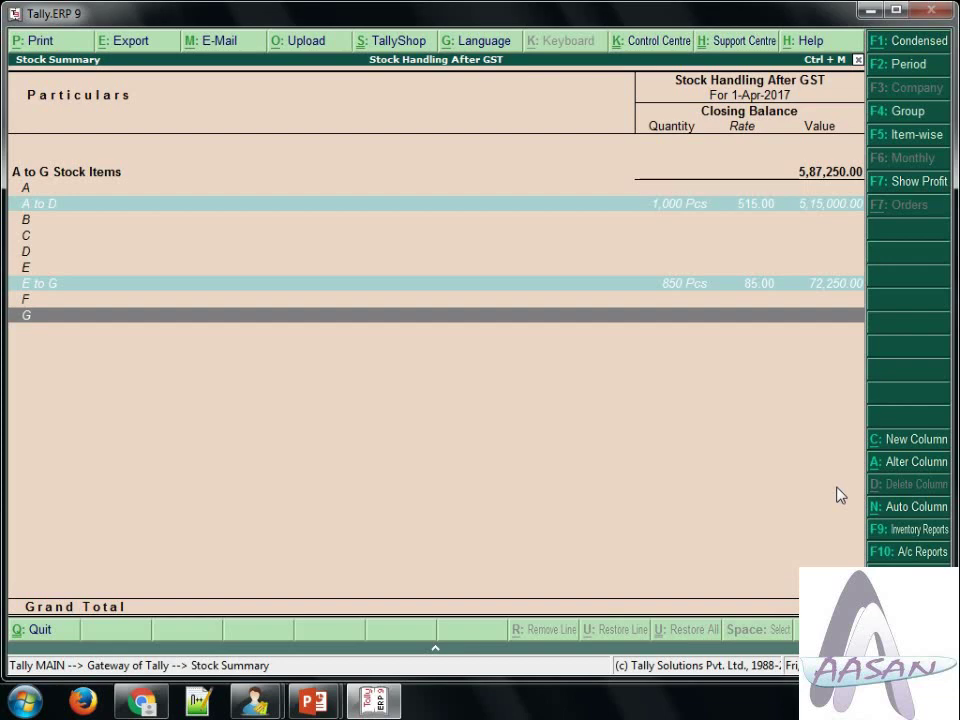
Leave the Stock Summary and open the GST Reports under Statutory Reports
key(Escape)
key(Escape)
key(n)
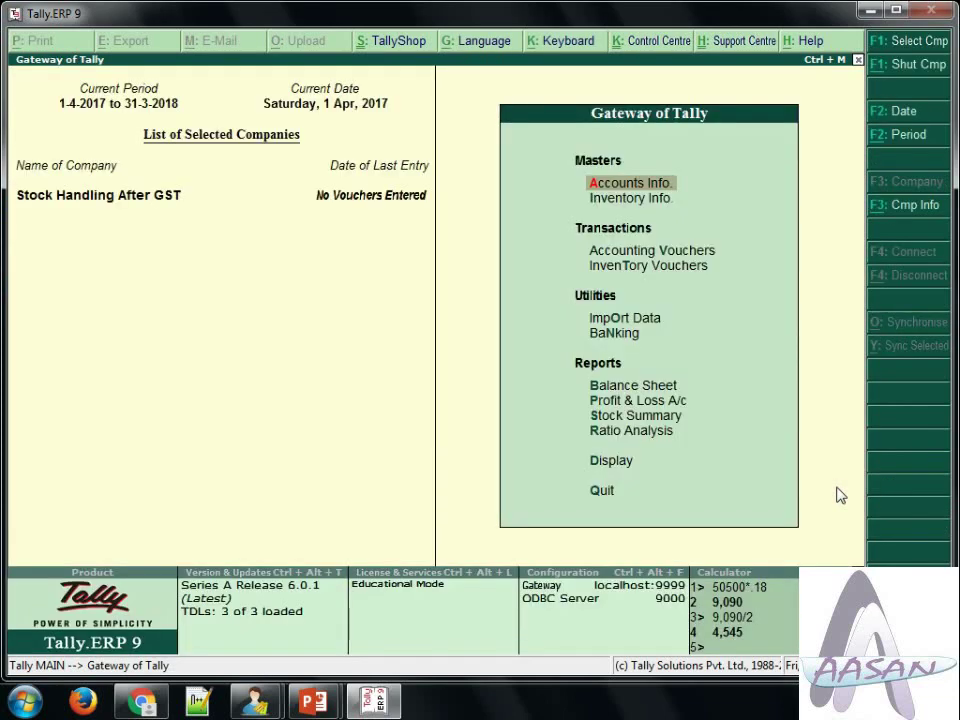
key(d)
key(Down)
key(Down)
key(Down)
key(Down)
key(Down)
key(Down)
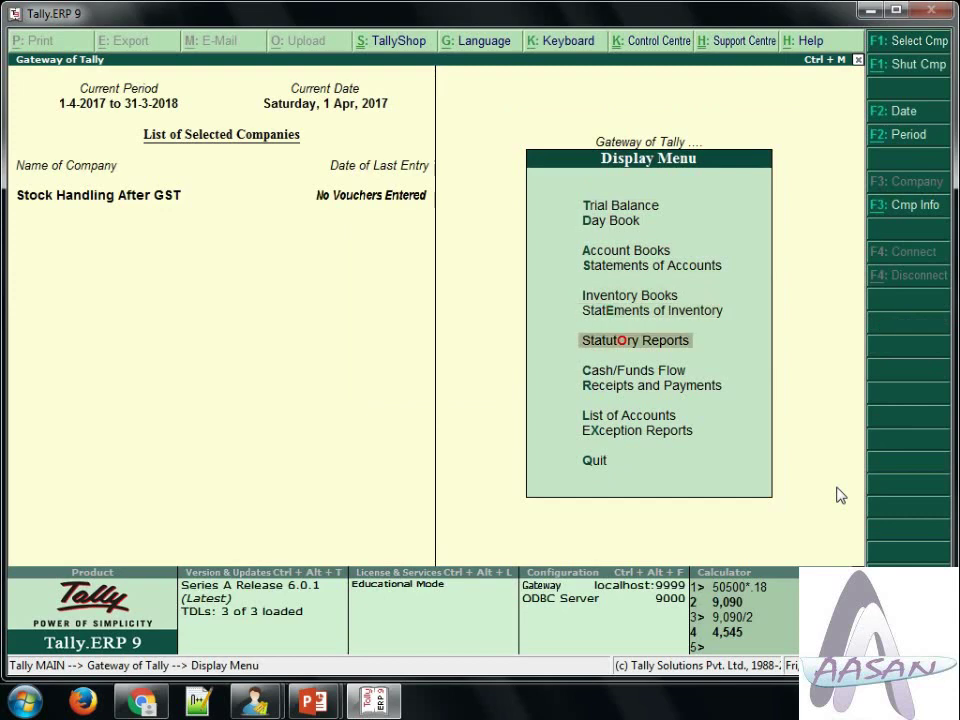
key(Return)
key(Return)
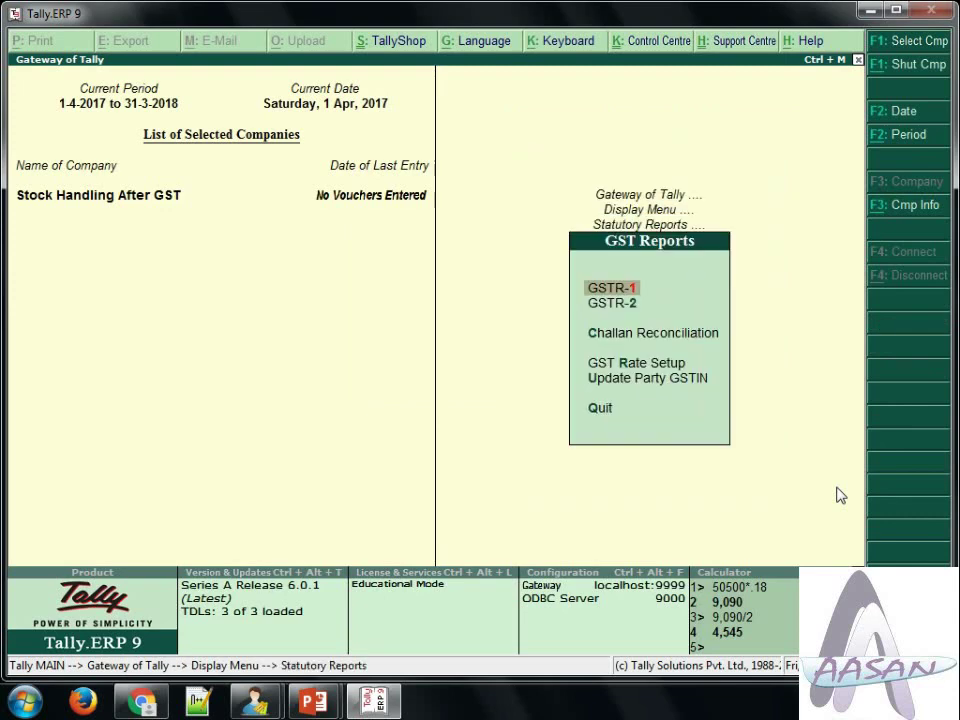
Open GST Rate Setup, show it in detail, and enter the A to G Stock Items group at item A
key(Down)
key(Down)
key(Down)
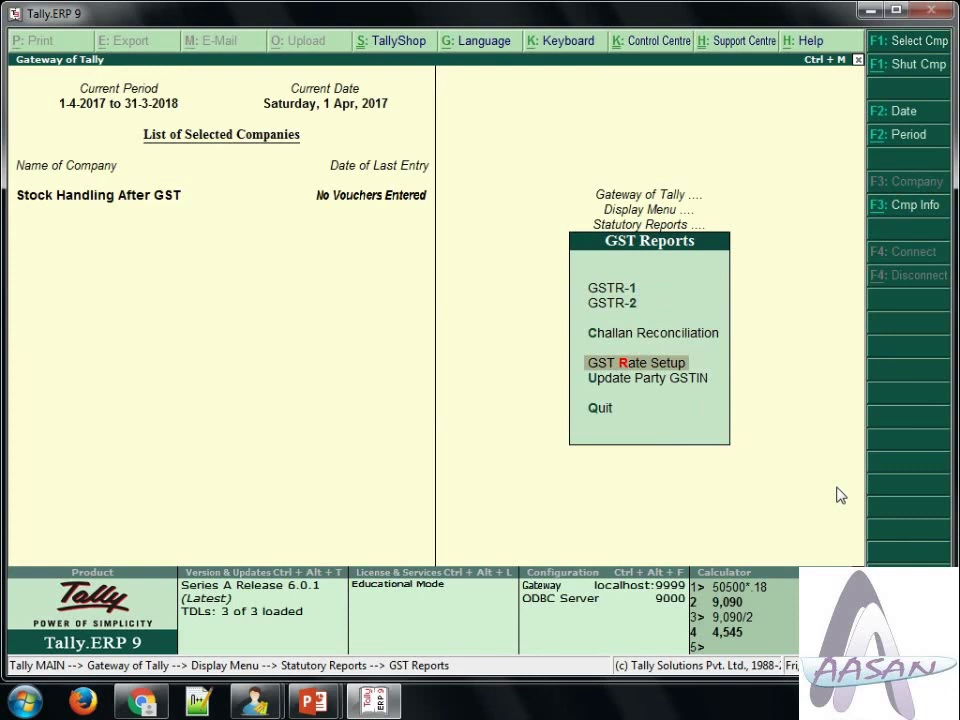
key(Return)
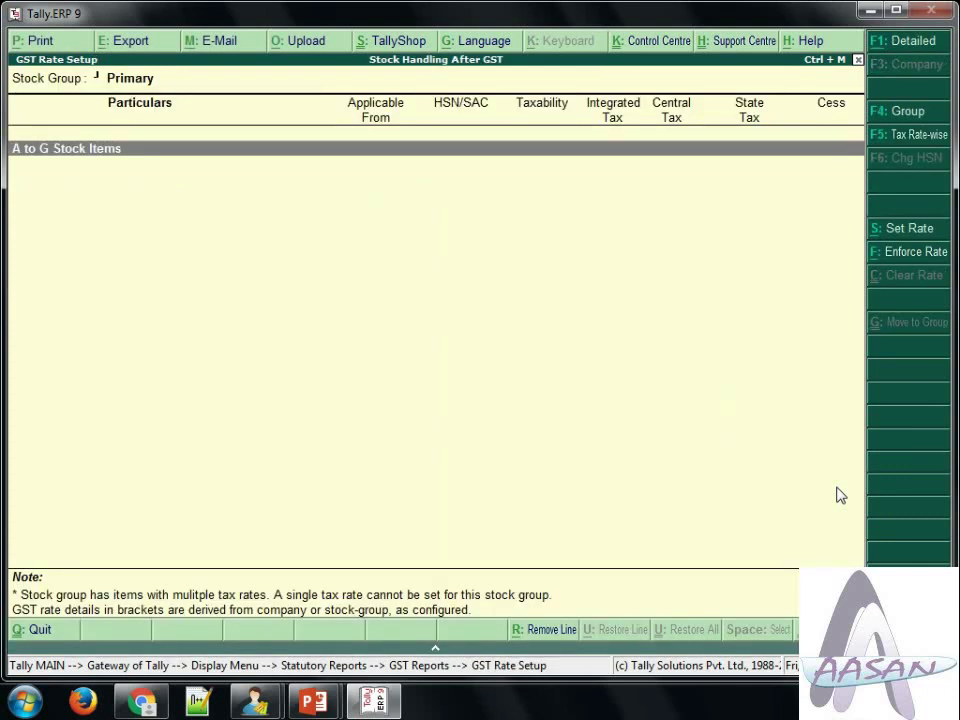
key(alt+F1)
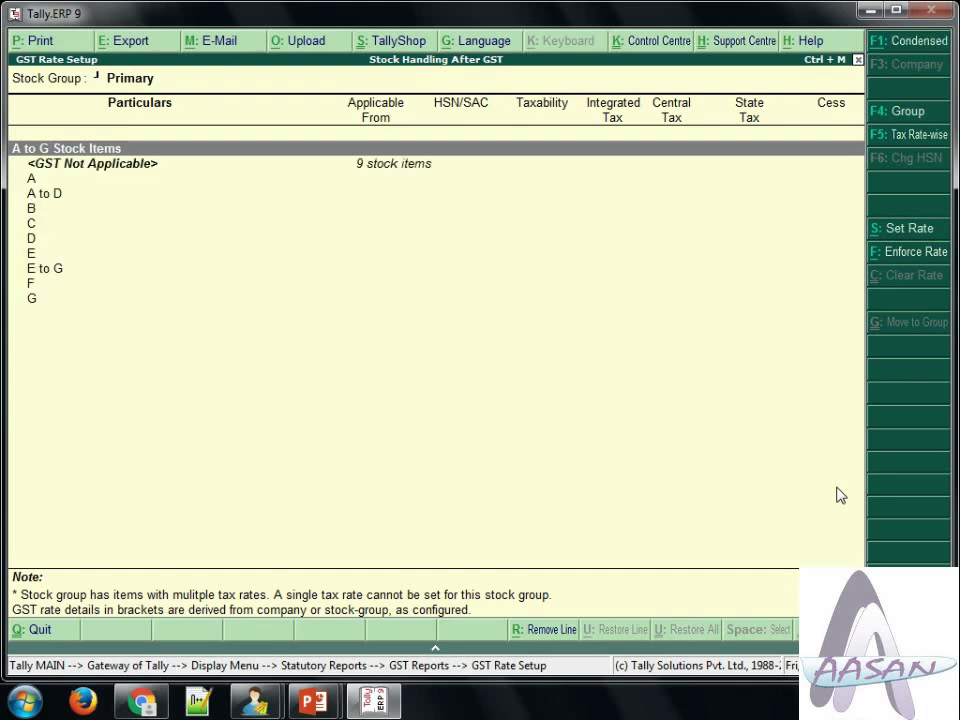
key(Return)
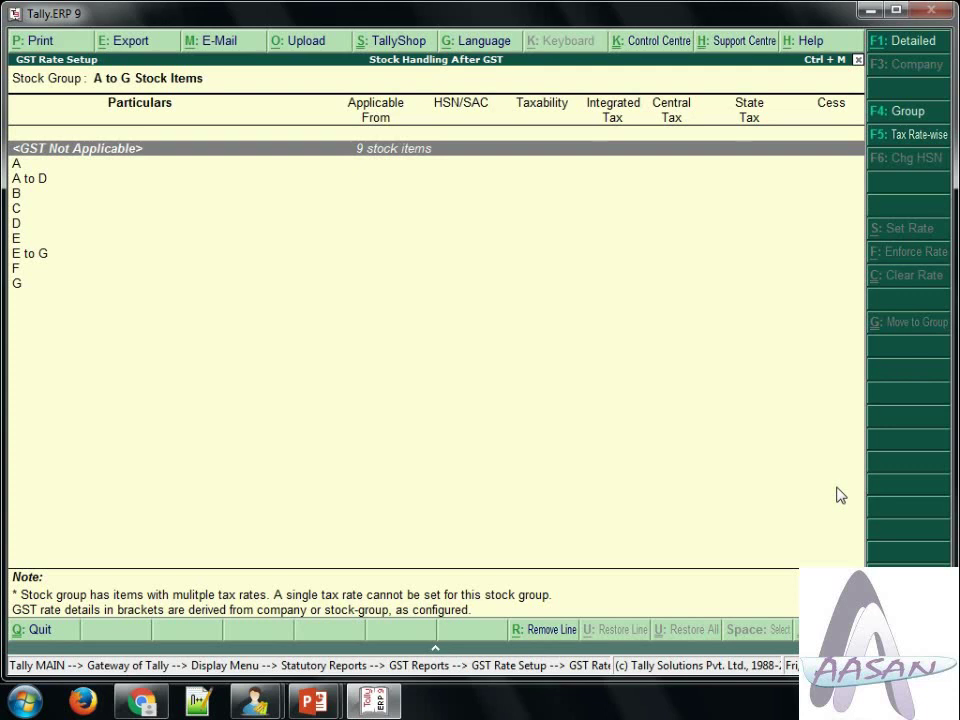
key(Down)
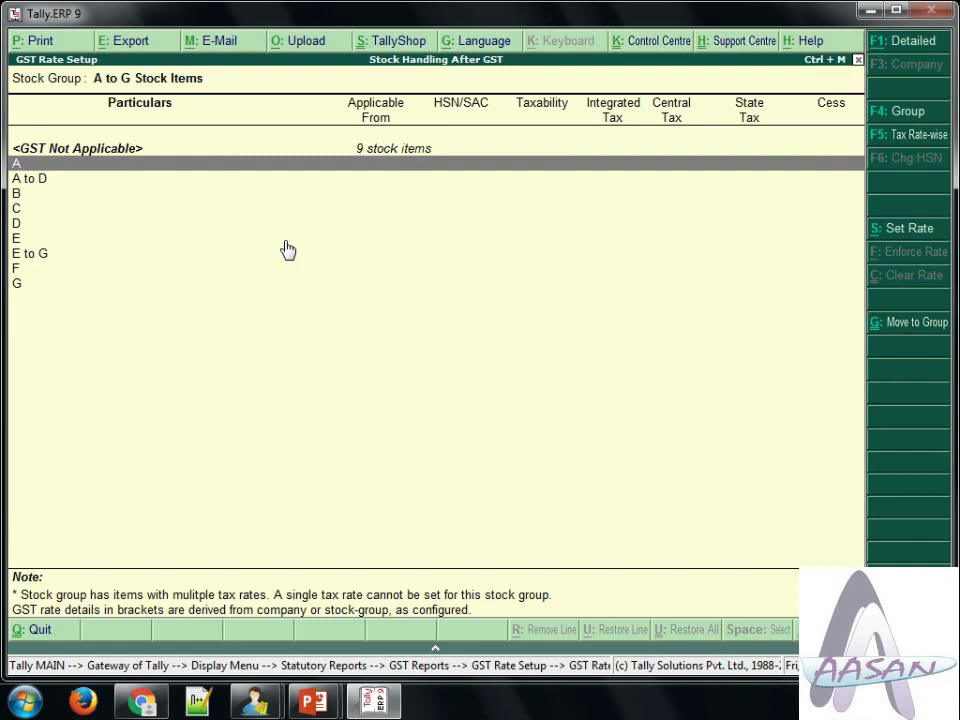
Switch to the presentation slide to check the HSN codes of items A to G, and return to Tally.ERP 9
key(alt+Tab)
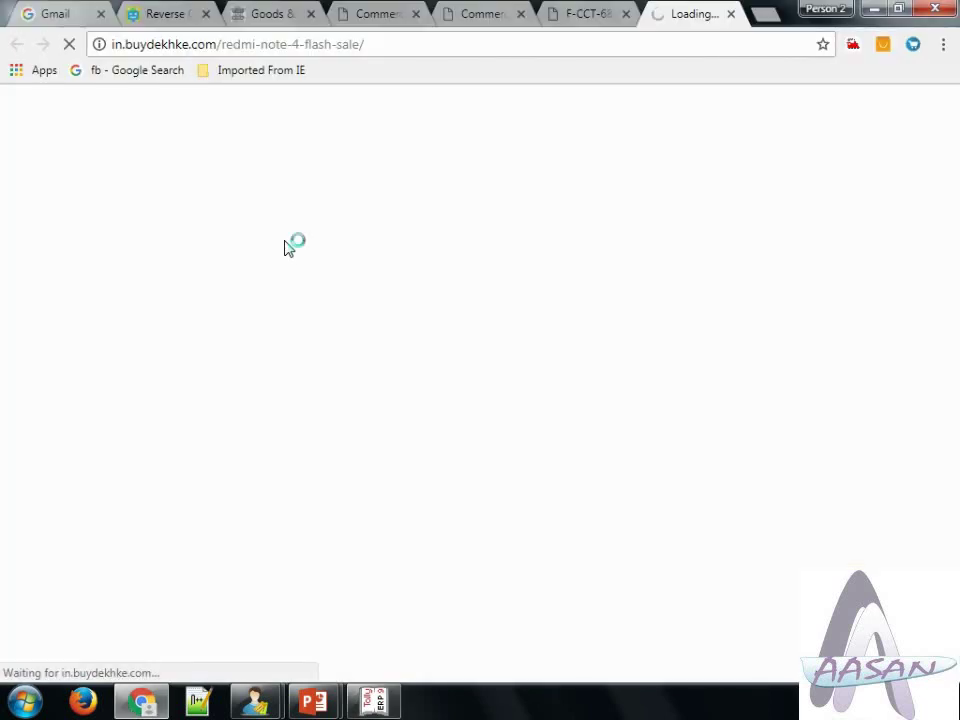
key(alt+Tab)
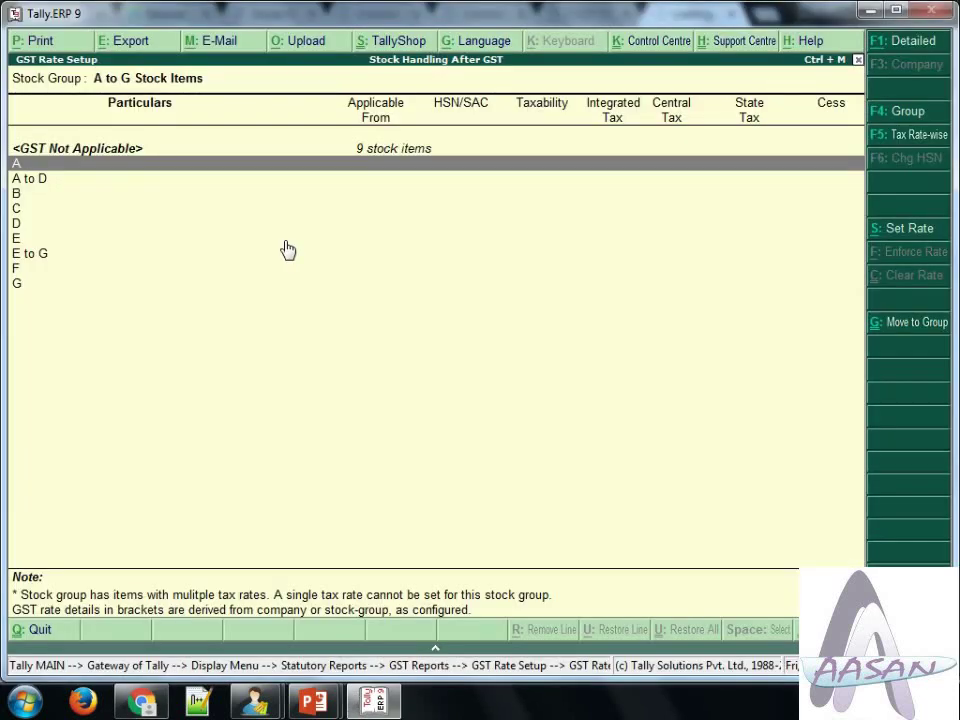
key(alt+Tab)
key(alt+Tab)
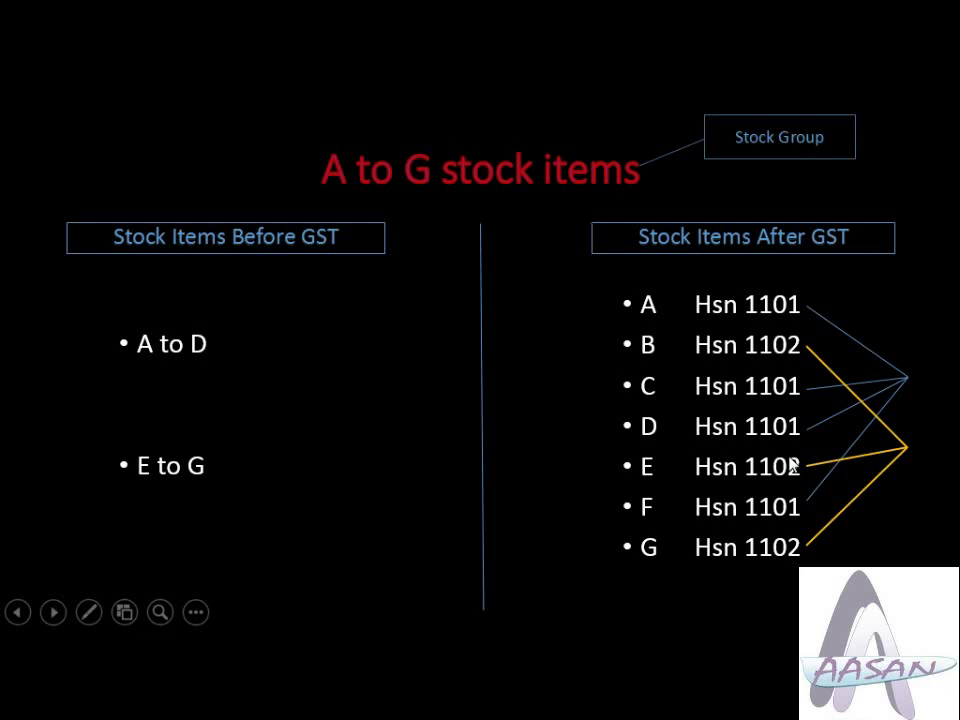
key(alt+Tab)
key(alt+Tab)
key(alt+Tab)
key(alt+Tab)
key(alt+Tab)
key(alt+Tab)
key(alt+Tab)
key(alt+Tab)
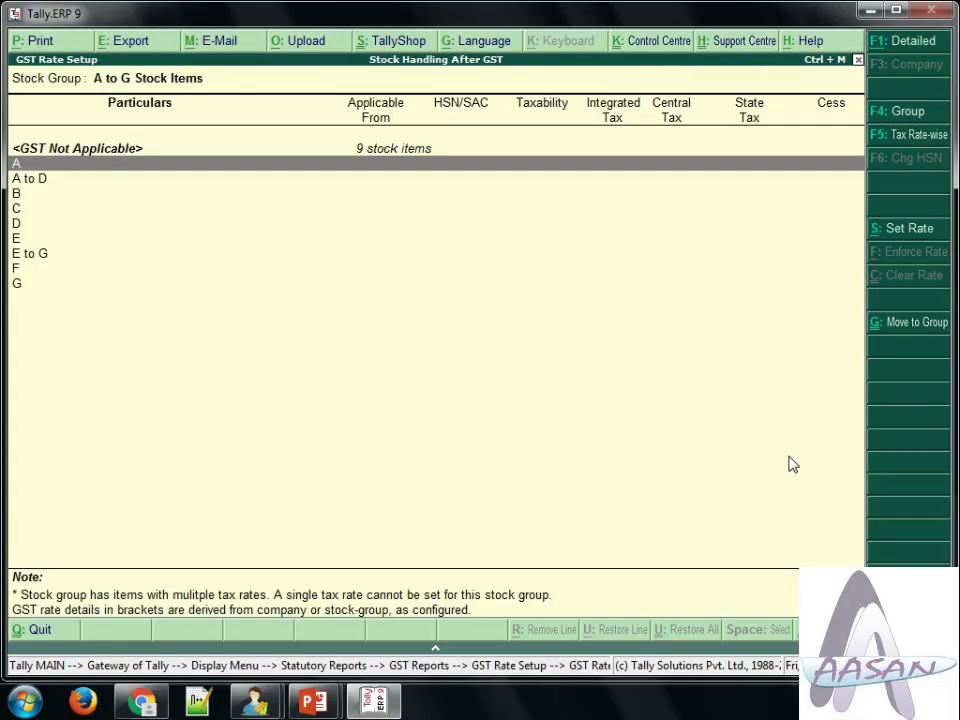
Select the stock items A, C, D and F in the A to G Stock Items list
key(Down)
key(Down)
key(Up)
key(Up)
key(space)
key(Down)
key(Down)
key(Down)
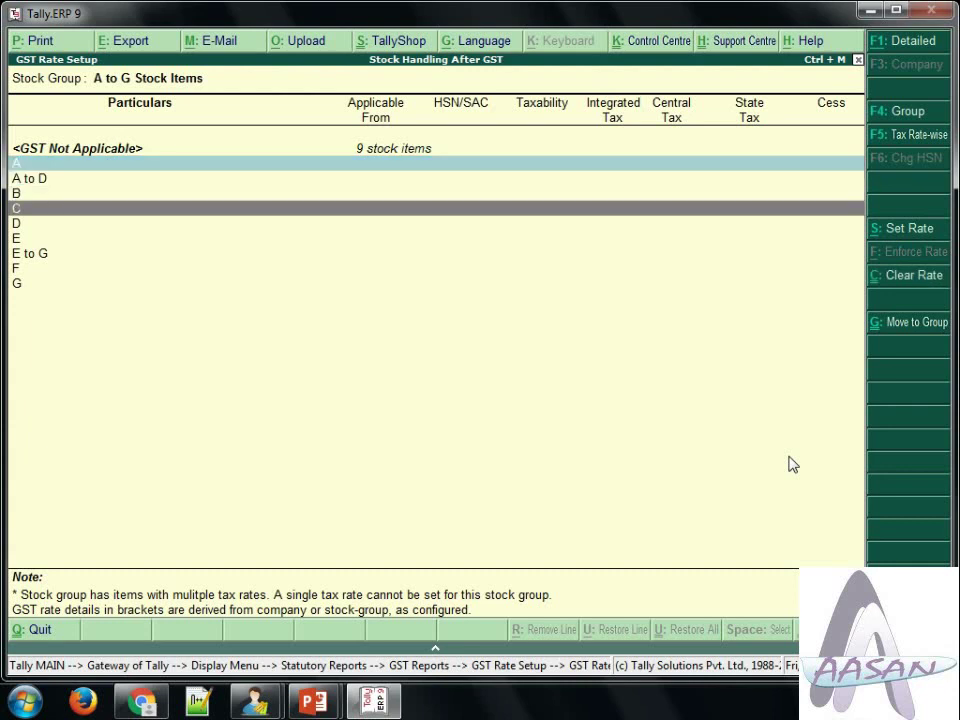
key(space)
key(Down)
key(Down)
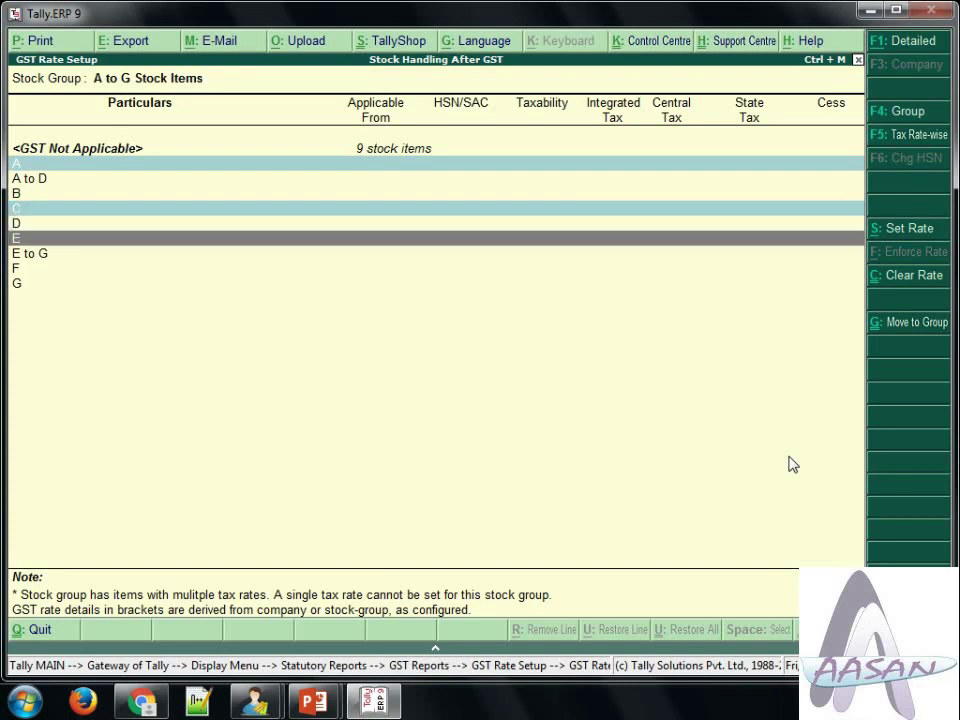
key(Up)
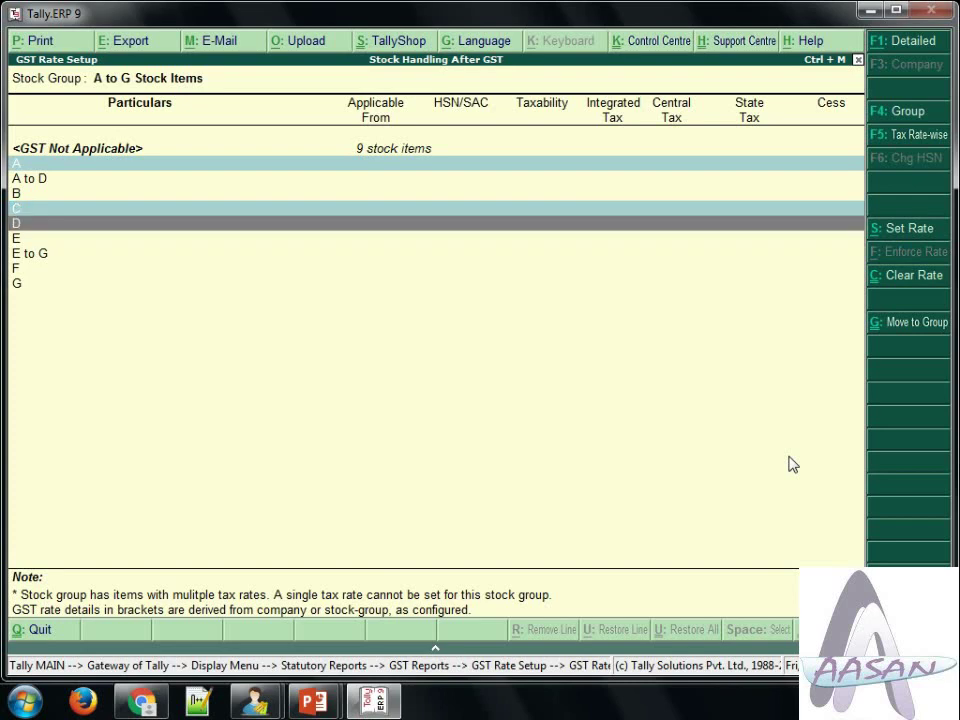
key(space)
key(Down)
key(Down)
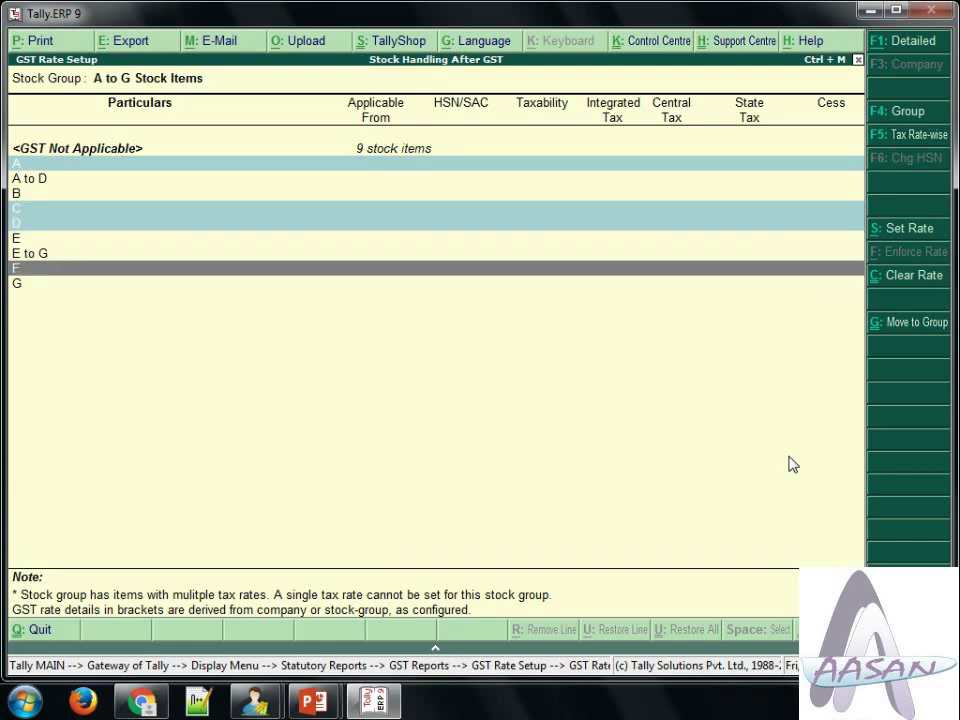
key(space)
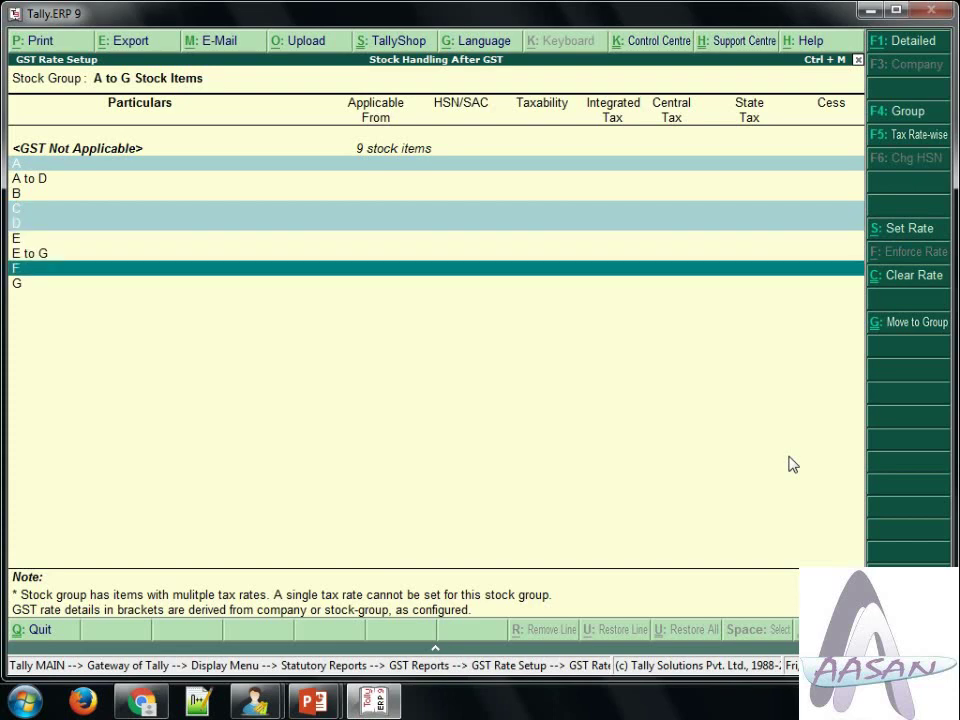
key(Up)
key(Up)
key(Up)
key(Up)
key(Up)
key(Up)
key(Up)
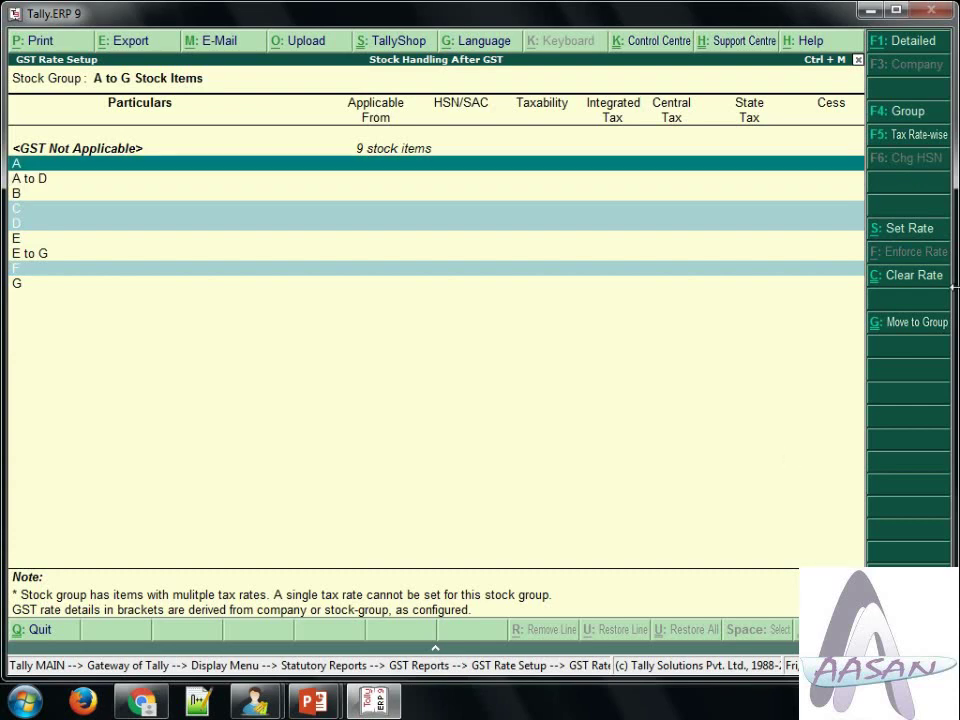
Set a GST rate for the selected items, applicable from 1-Jul-2017, with description Items and HSN/SAC 1101
click(887, 236)
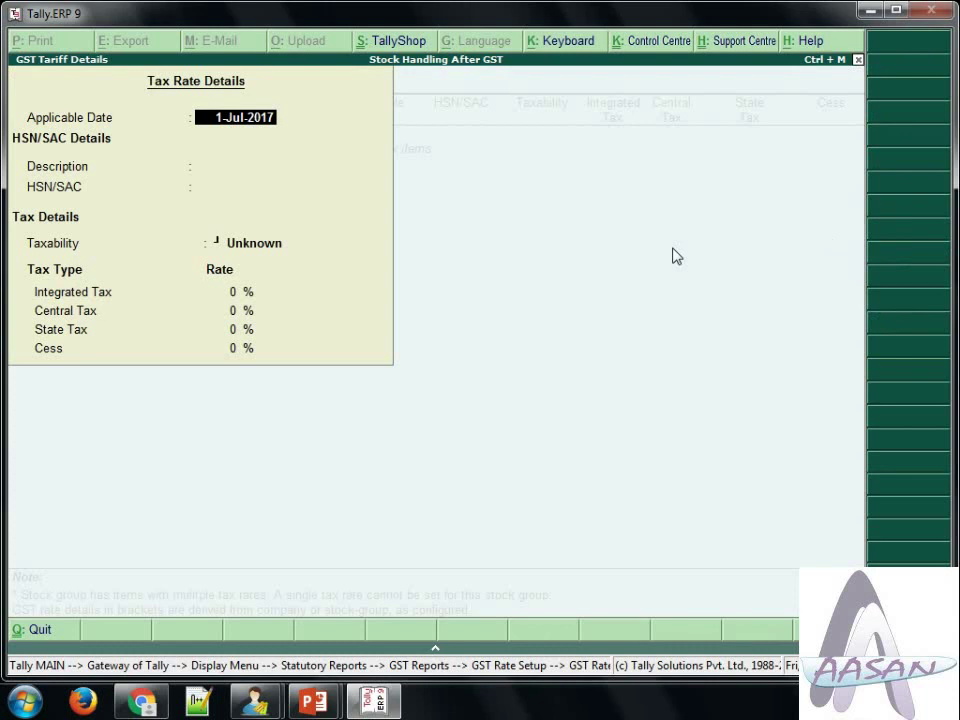
key(Return)
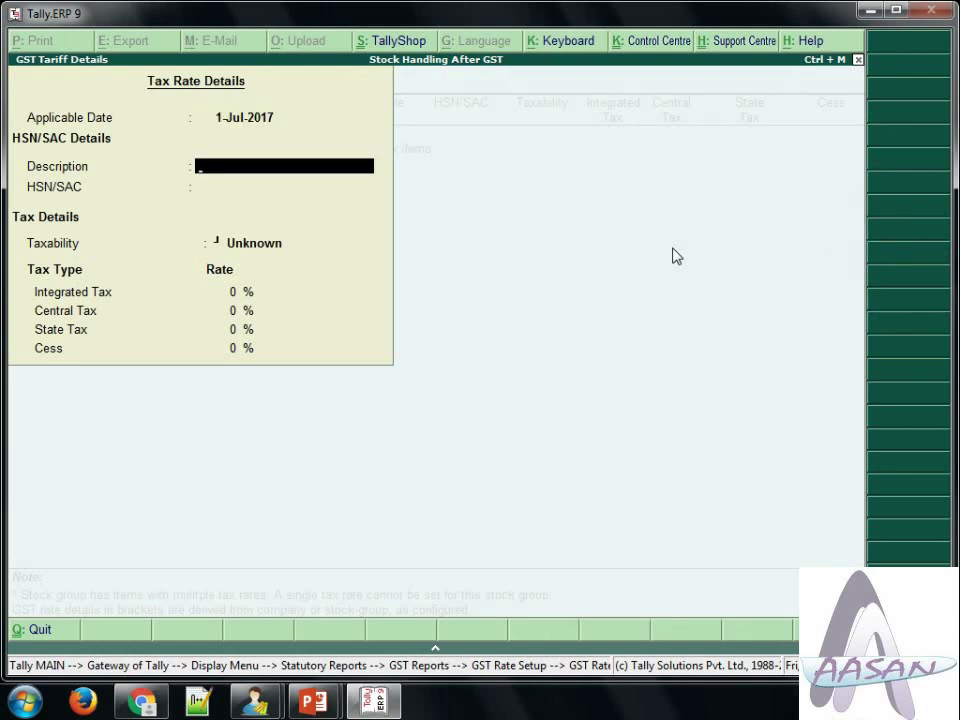
text(Ato)
key(BackSpace)
key(BackSpace)
key(BackSpace)
text(Ir)
key(BackSpace)
text(tems)
key(Return)
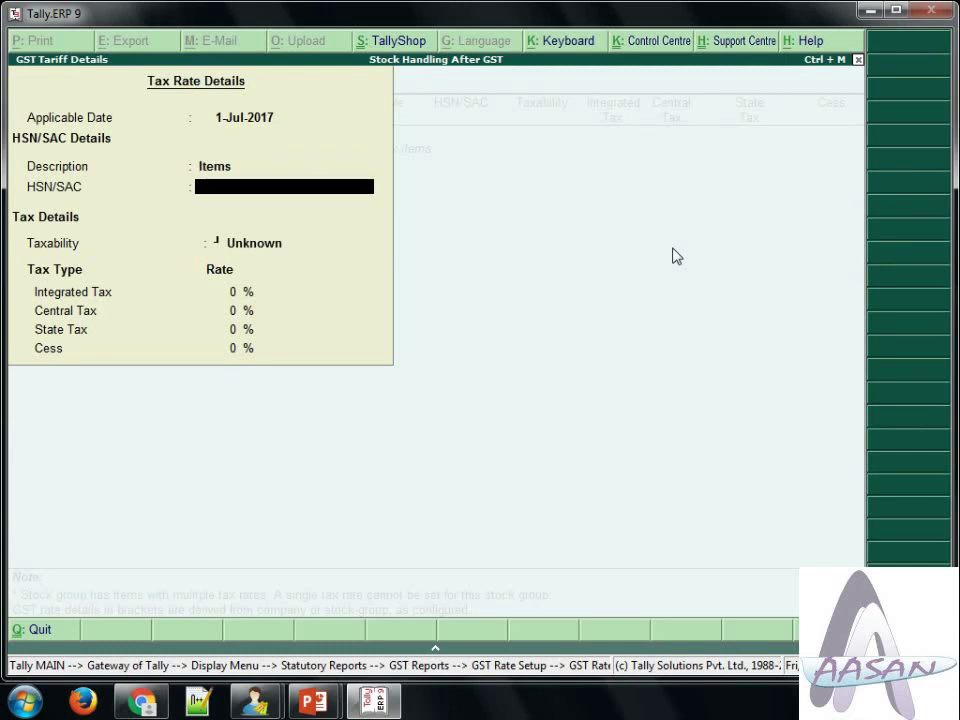
text(1101)
key(Return)
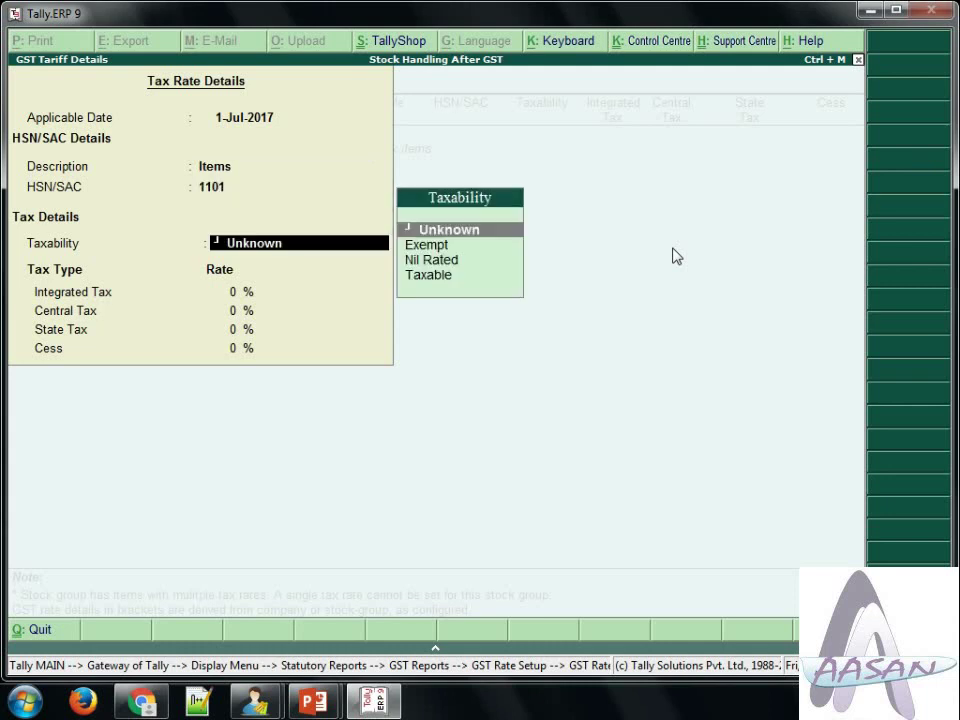
Set the taxability to Taxable with 18% integrated tax and save the tax rate details
key(Down)
key(Down)
key(Down)
key(Return)
text(18)
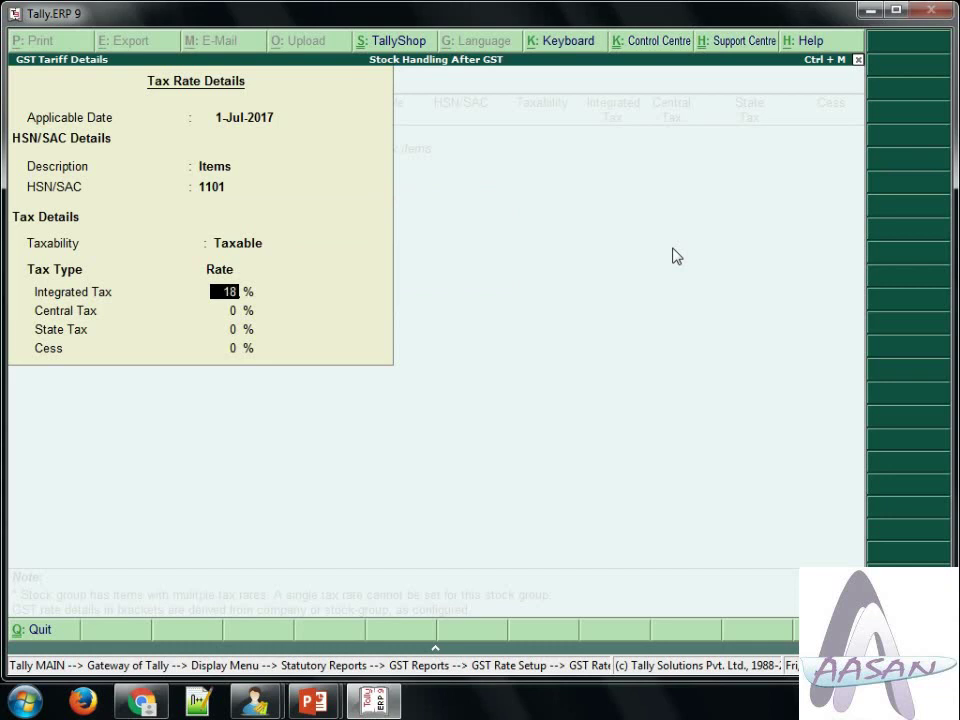
key(Return)
key(Return)
key(Return)
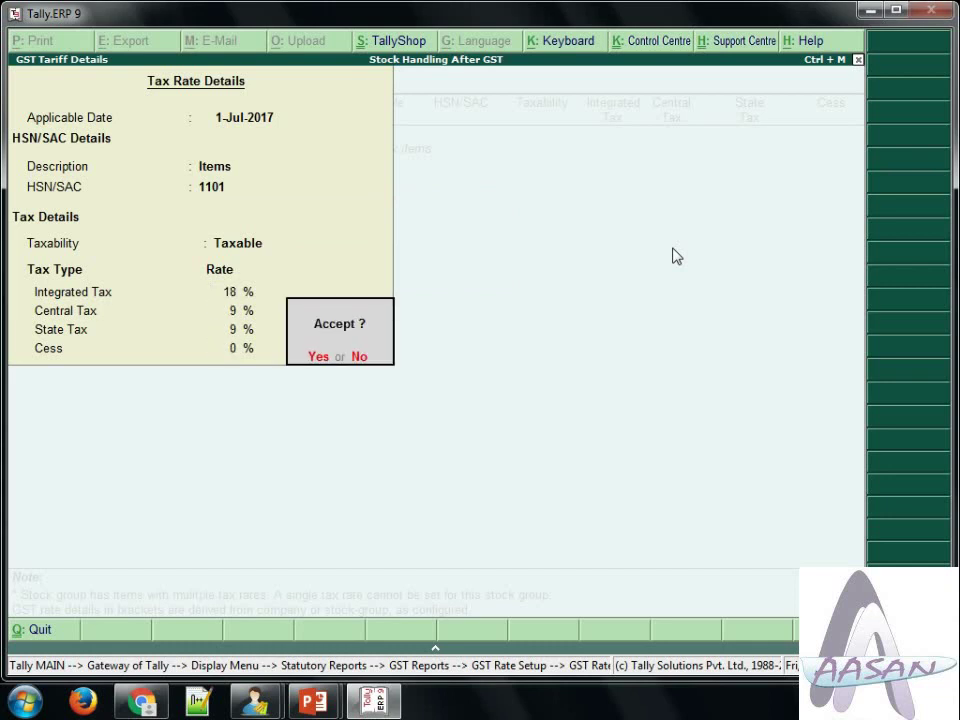
key(Return)
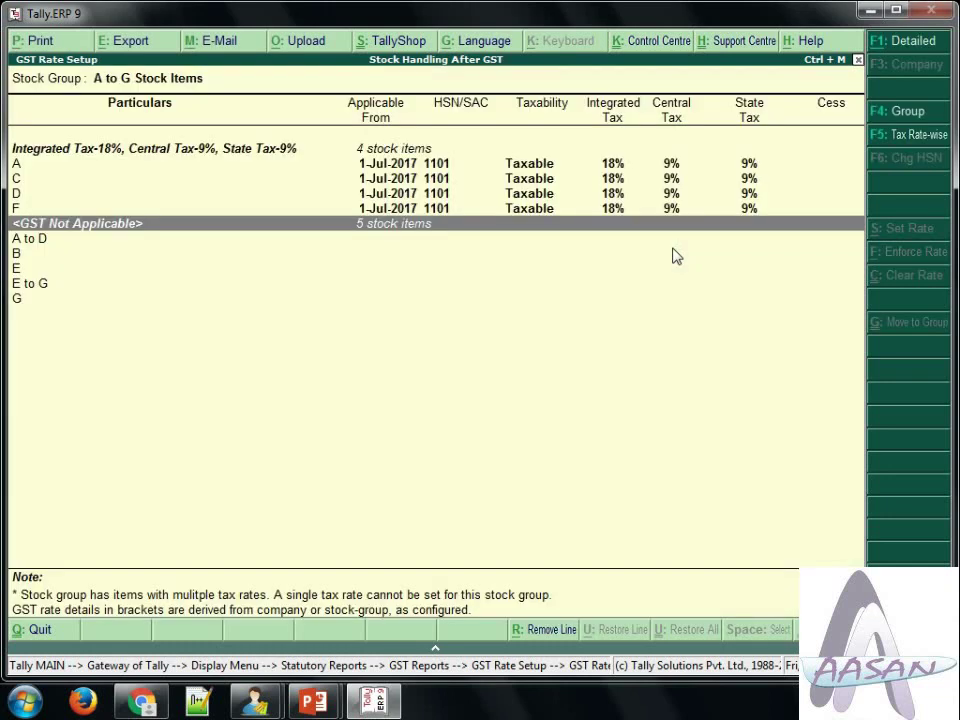
Review the HSN code and tax rates assigned to items A, C, D and F
key(Up)
key(Up)
key(Up)
key(Up)
key(Down)
key(Down)
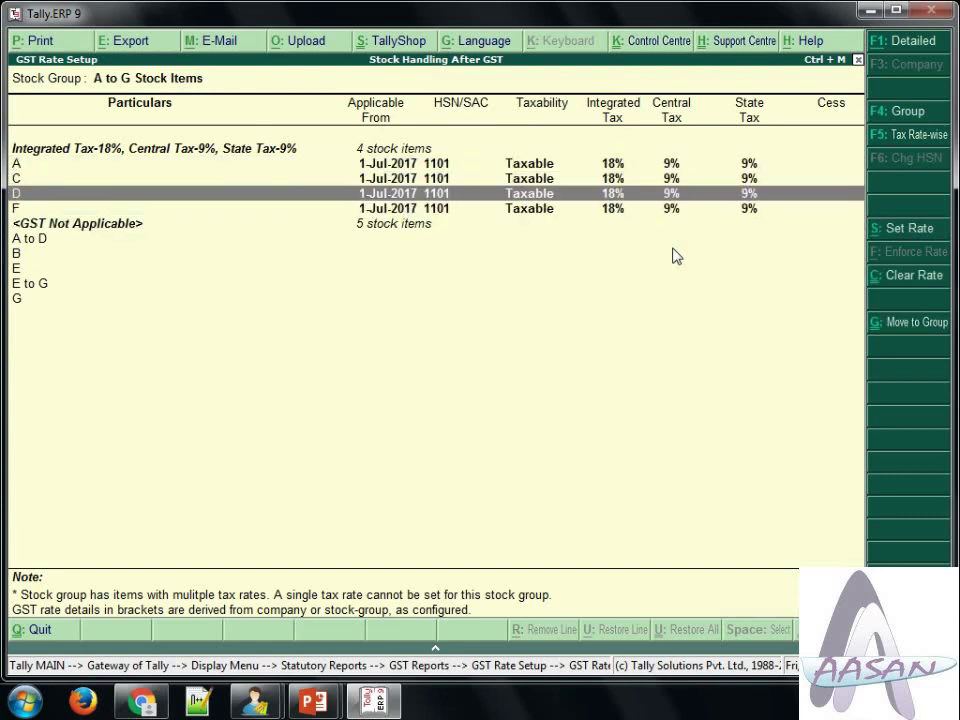
key(Up)
key(Up)
key(Down)
key(Down)
key(Up)
key(Up)
key(Down)
key(Down)
key(Down)
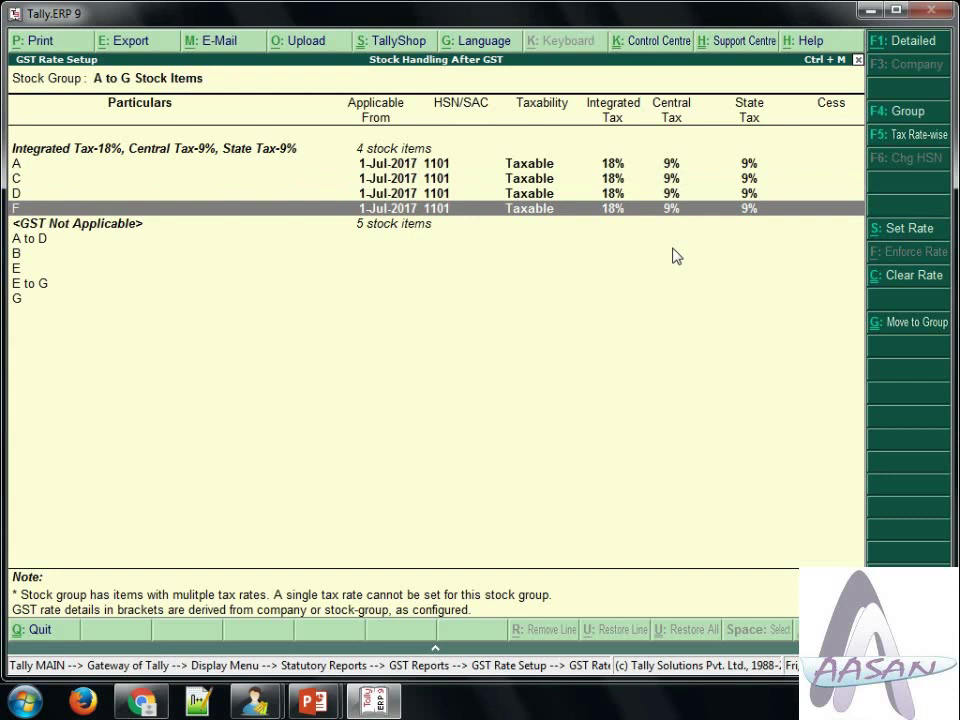
Select the stock items B, E and G in the A to G Stock Items list
key(Down)
key(Down)
key(Down)
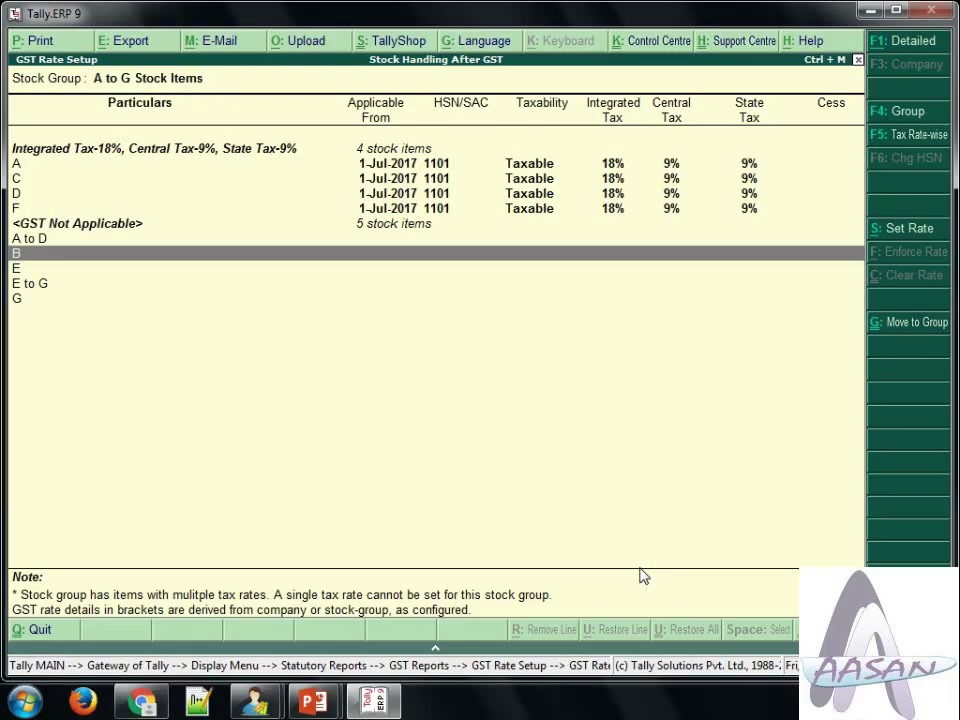
key(space)
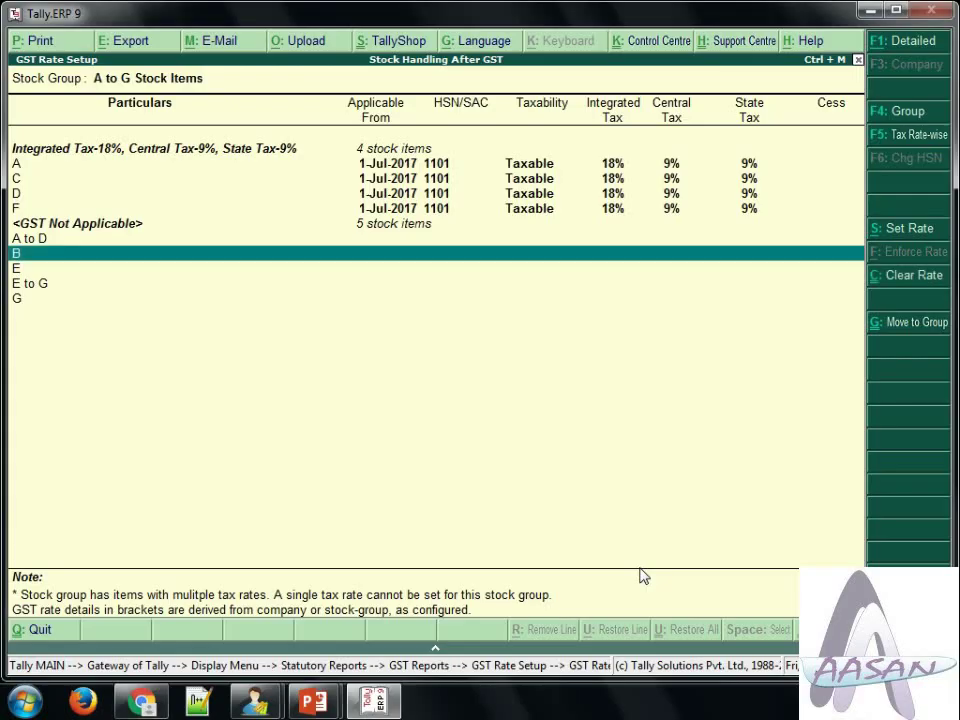
key(Down)
key(space)
key(Down)
key(Down)
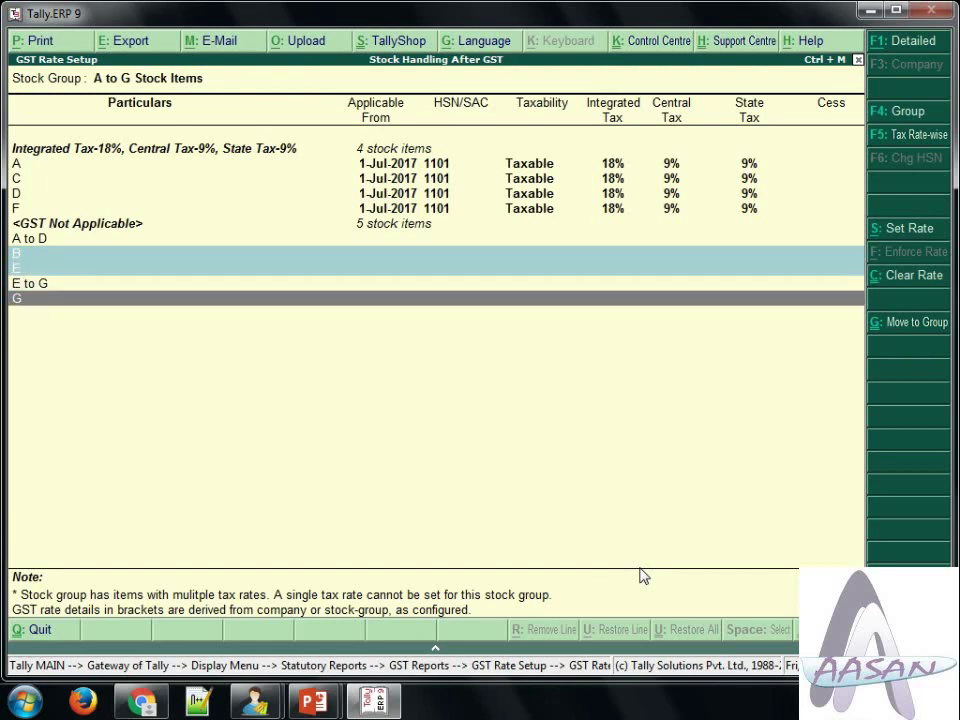
key(space)
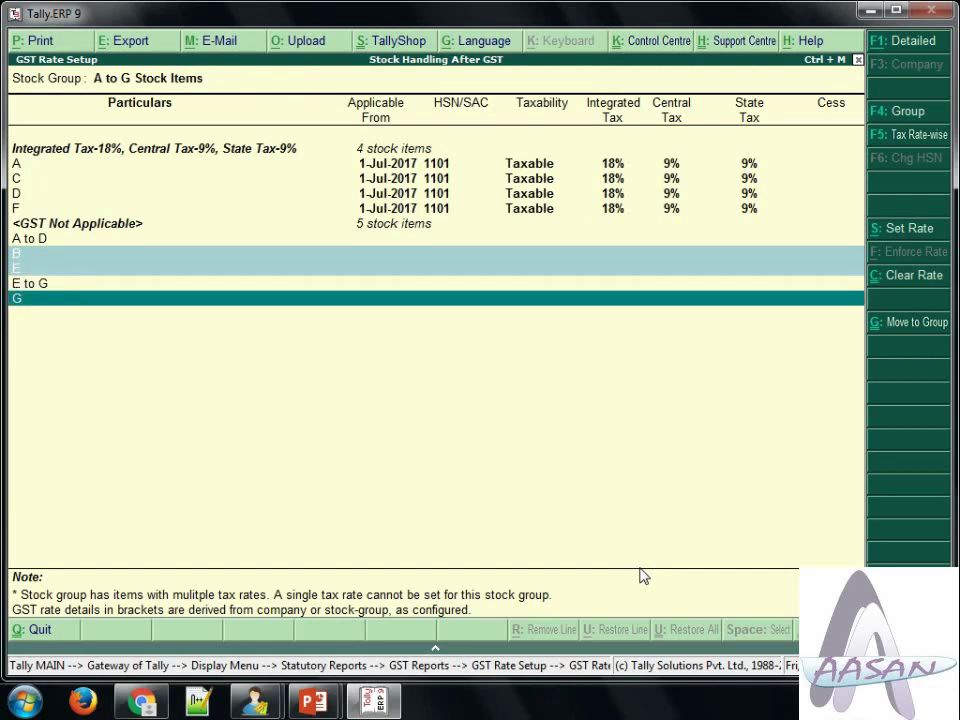
Set a GST rate for the selected items, applicable from 1-Jul-2017, with description Items and HSN/SAC 1102
click(886, 236)
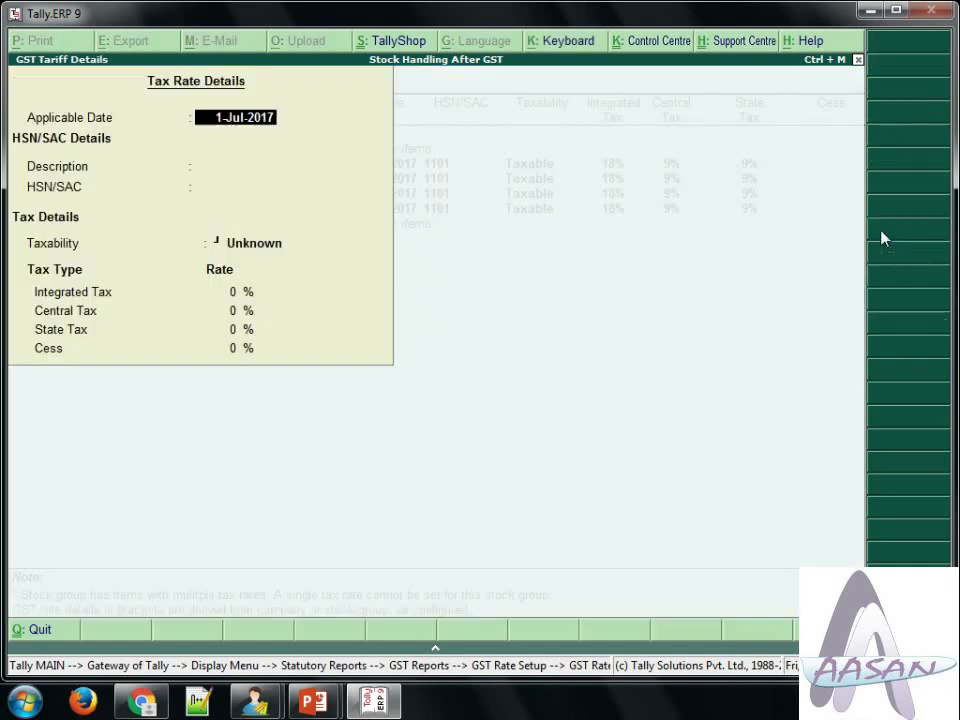
key(Return)
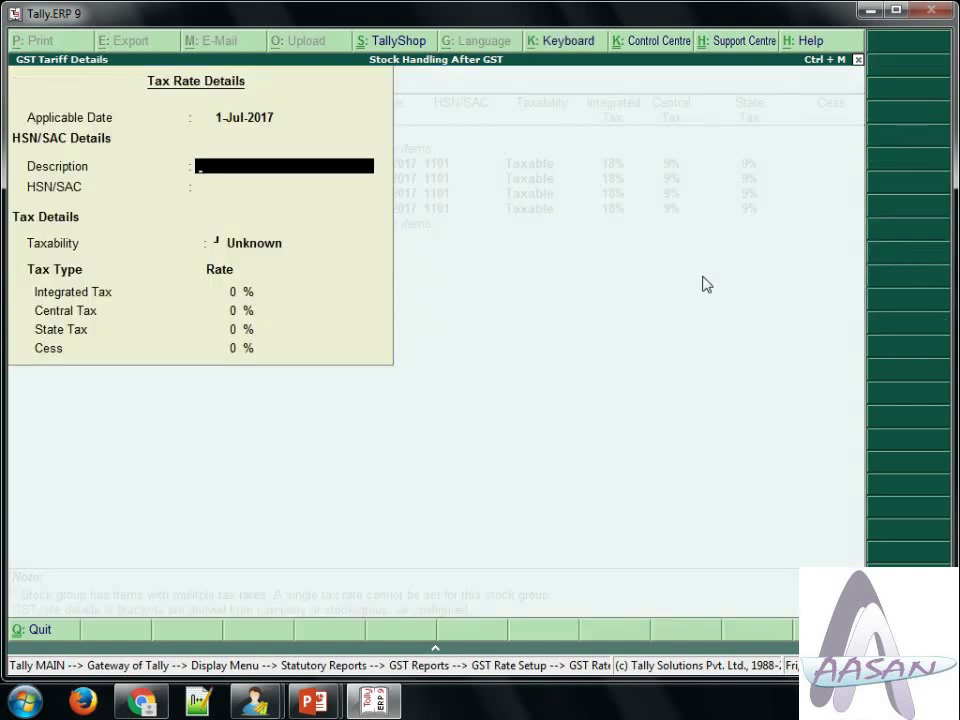
text(Items)
key(Return)
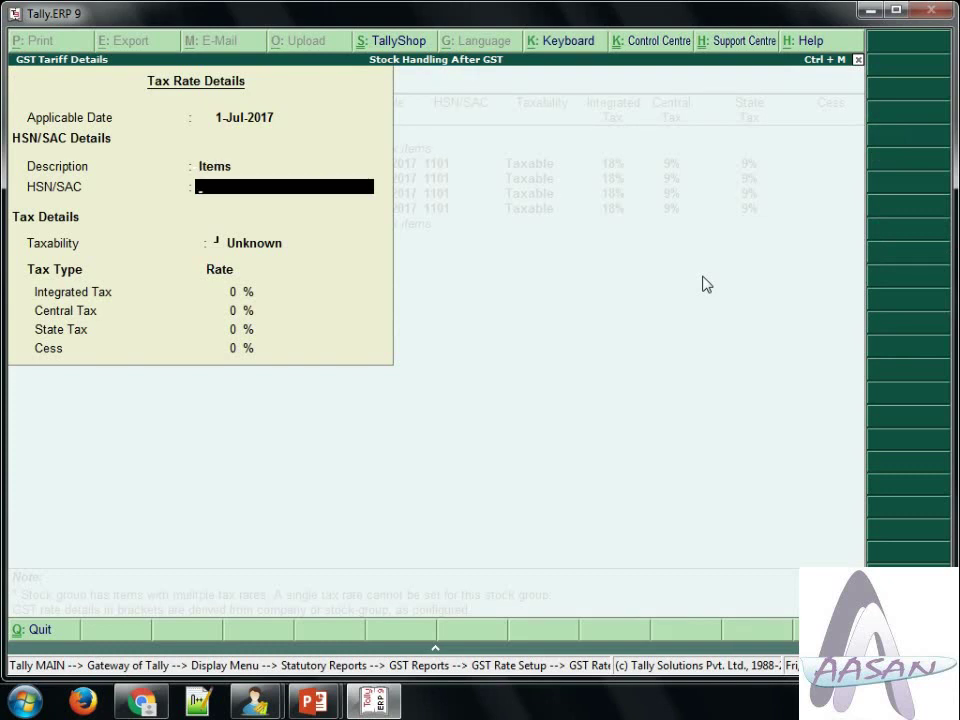
text(1102)
key(Return)
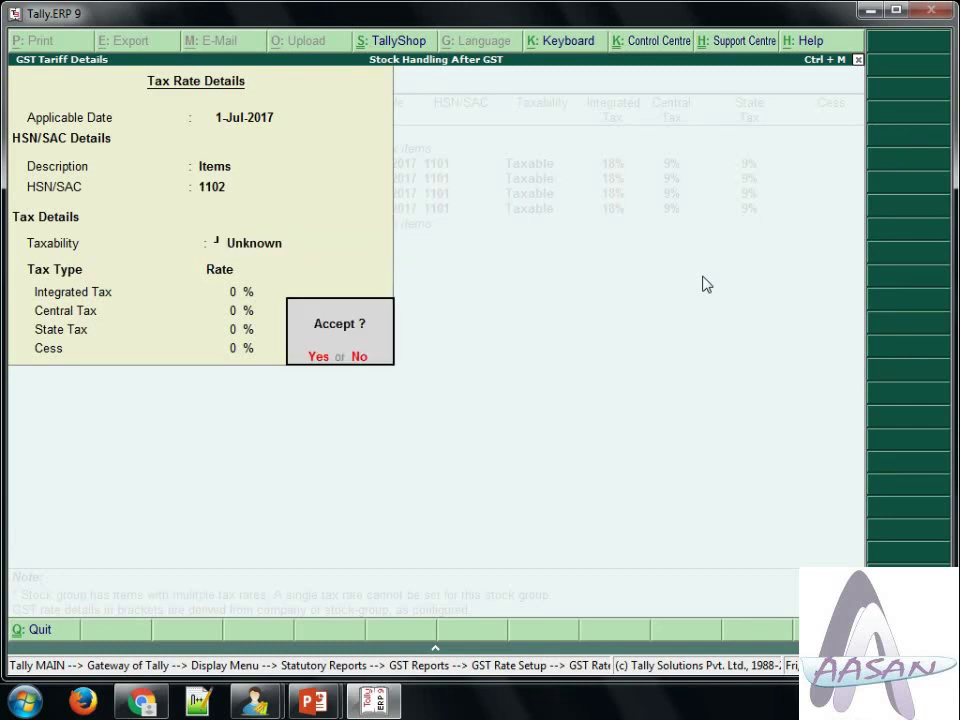
Set the taxability of the HSN/SAC 1102 items to Taxable with 18% integrated tax and save the details
key(n)
key(Down)
key(Down)
key(Down)
key(Return)
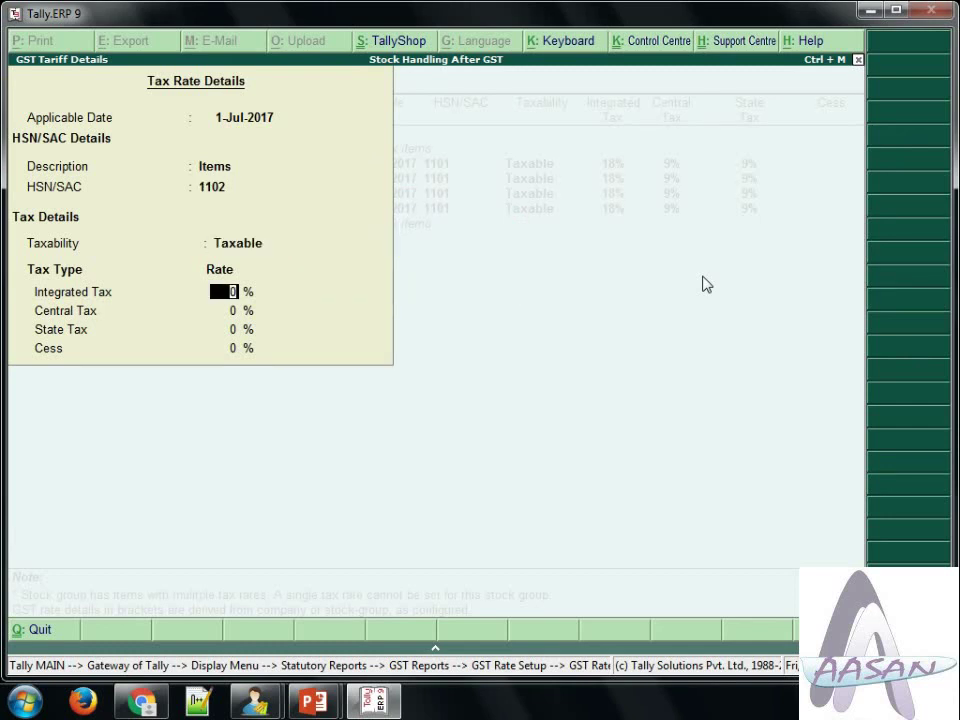
text(18)
key(Return)
key(Return)
key(Return)
key(Return)
key(Return)
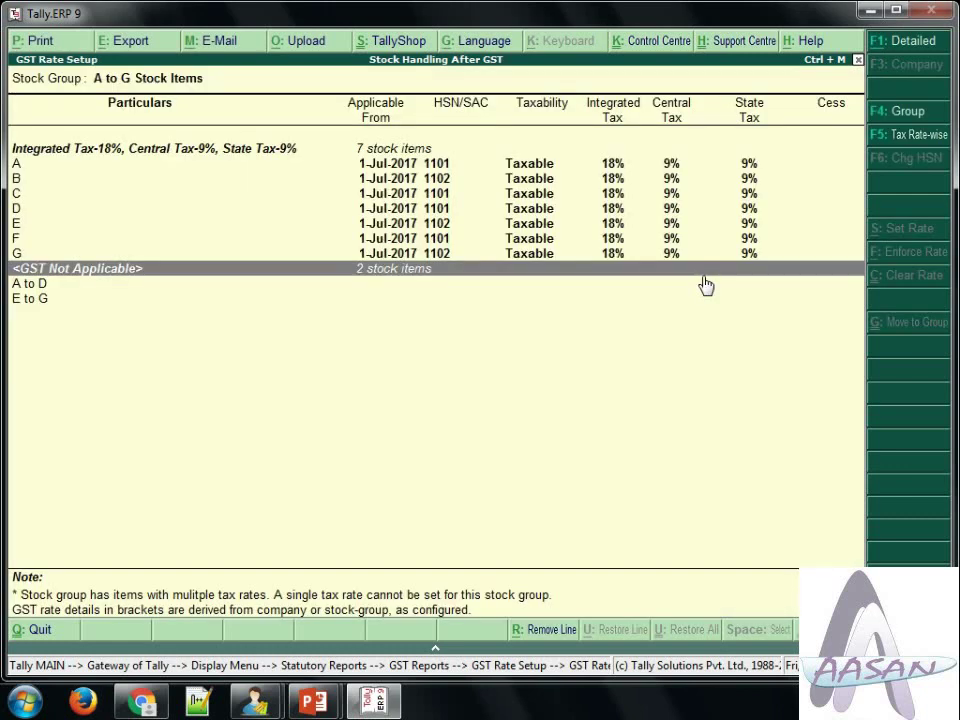
Review the HSN codes and tax rates of items A to G and the GST Not Applicable items A to D and E to G
key(Up)
key(Up)
key(Up)
key(Up)
key(Up)
key(Up)
key(Up)
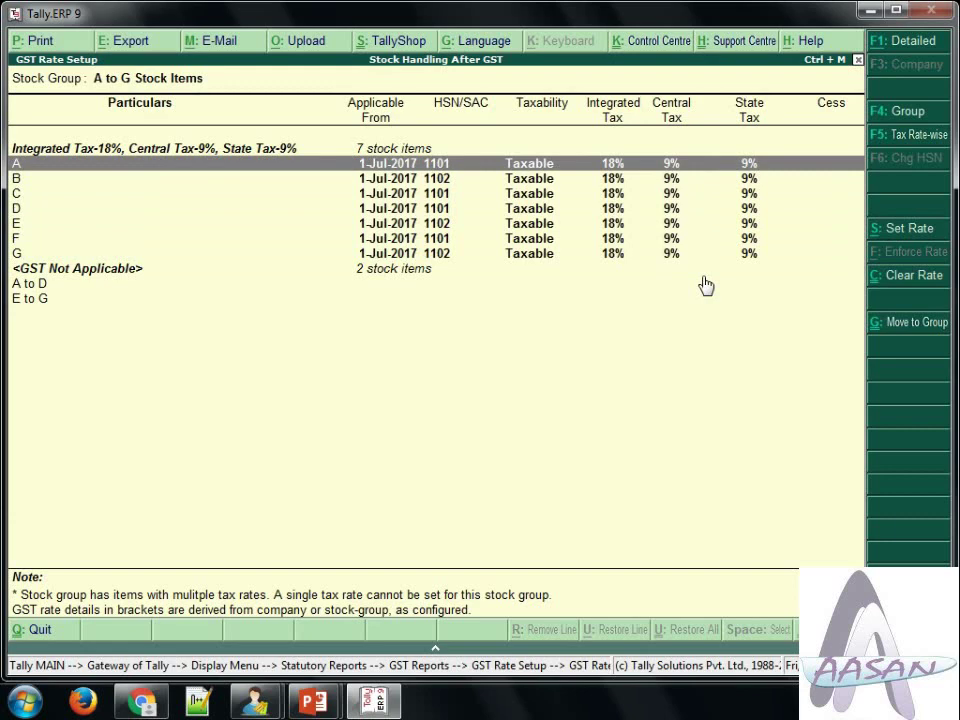
key(Down)
key(Down)
key(Down)
key(Down)
key(Down)
key(Up)
key(Up)
key(Up)
key(Up)
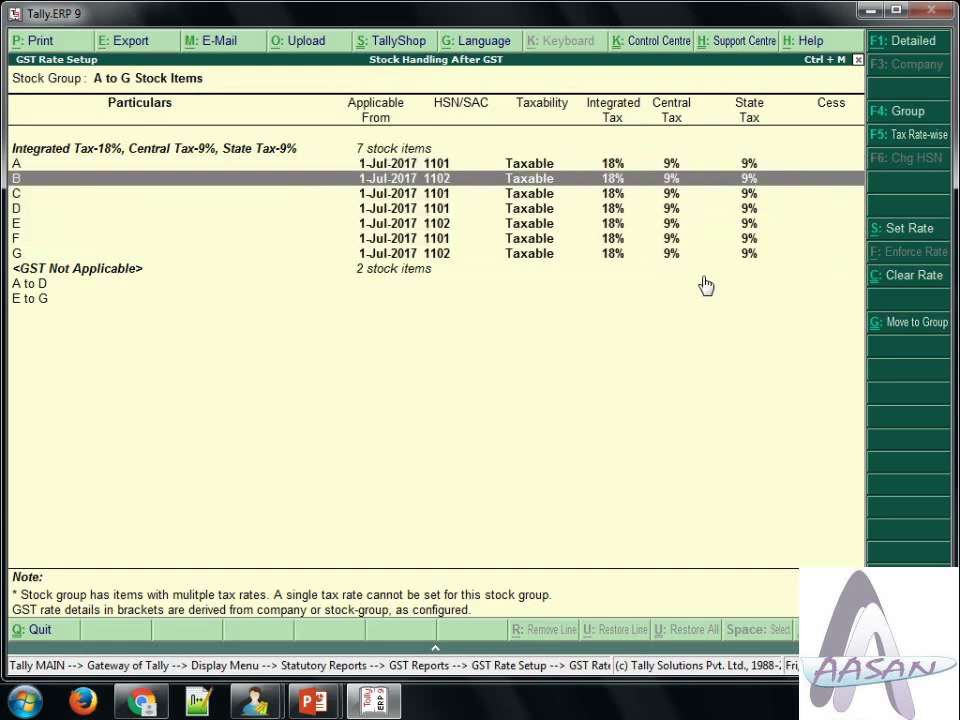
key(Down)
key(Up)
key(Down)
key(Down)
key(Down)
key(Down)
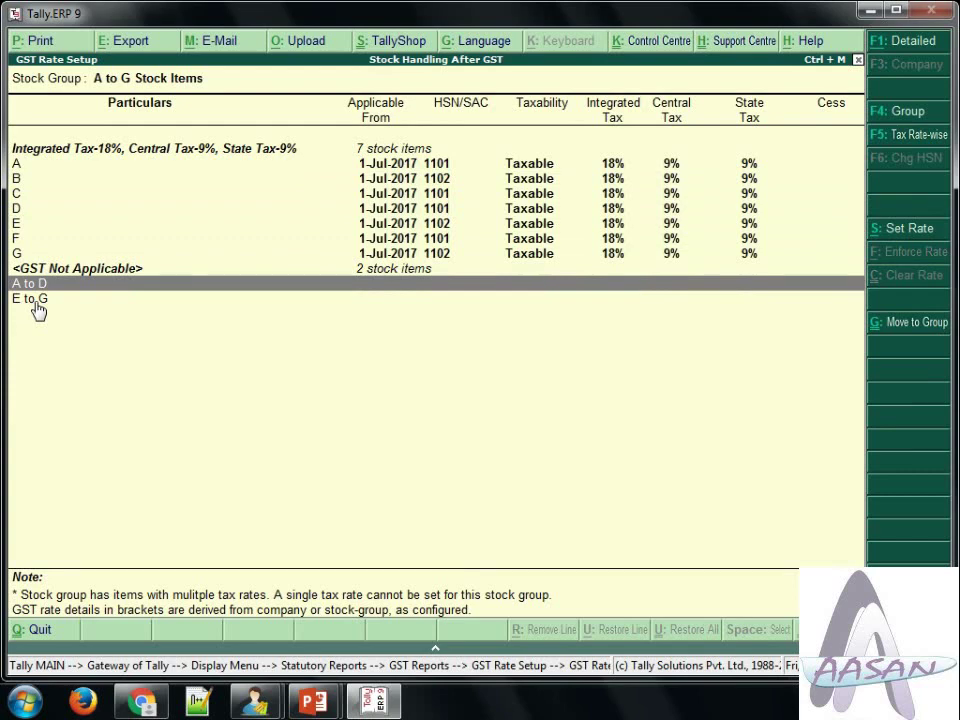
click(35, 300)
key(Up)
key(Up)
key(Down)
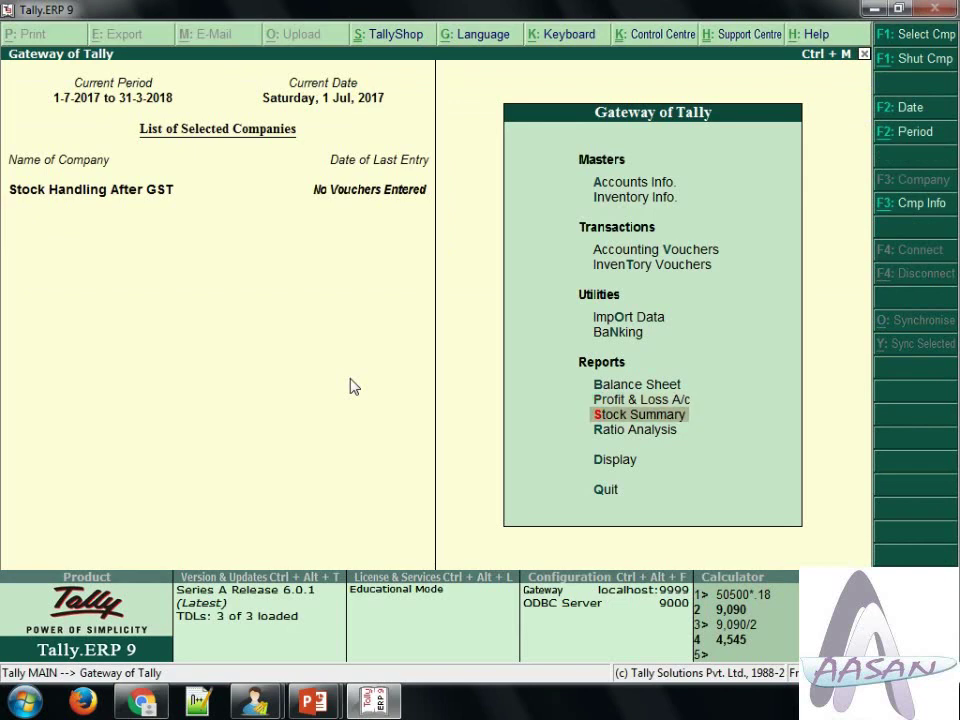
Open the Stock Summary in detailed view and compare the A to D item with the quantity split in the presentation slide
key(Return)
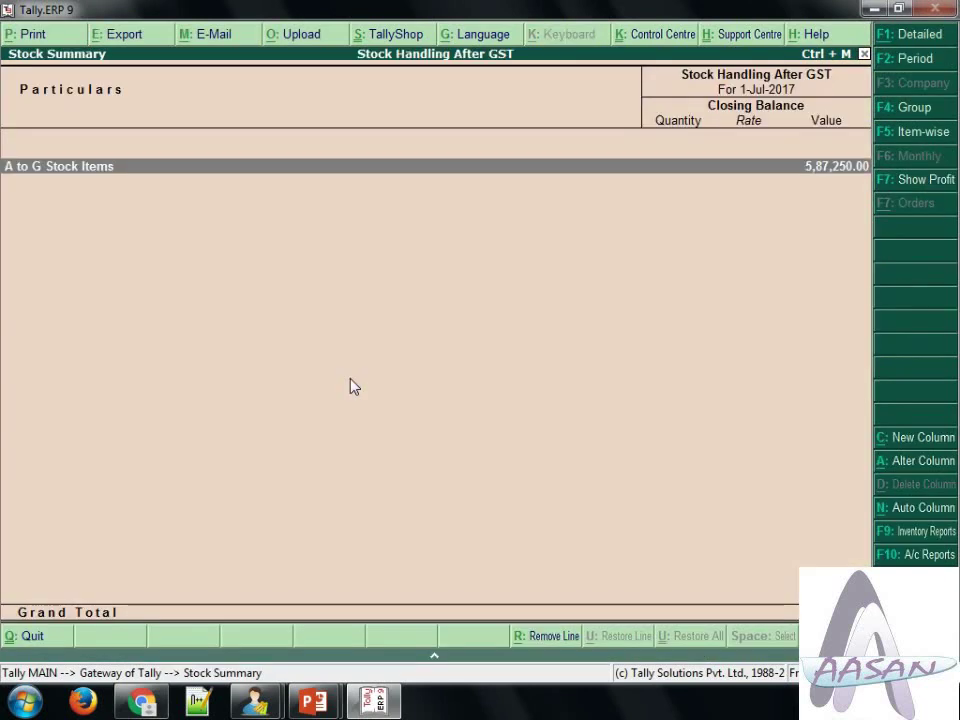
key(alt+F1)
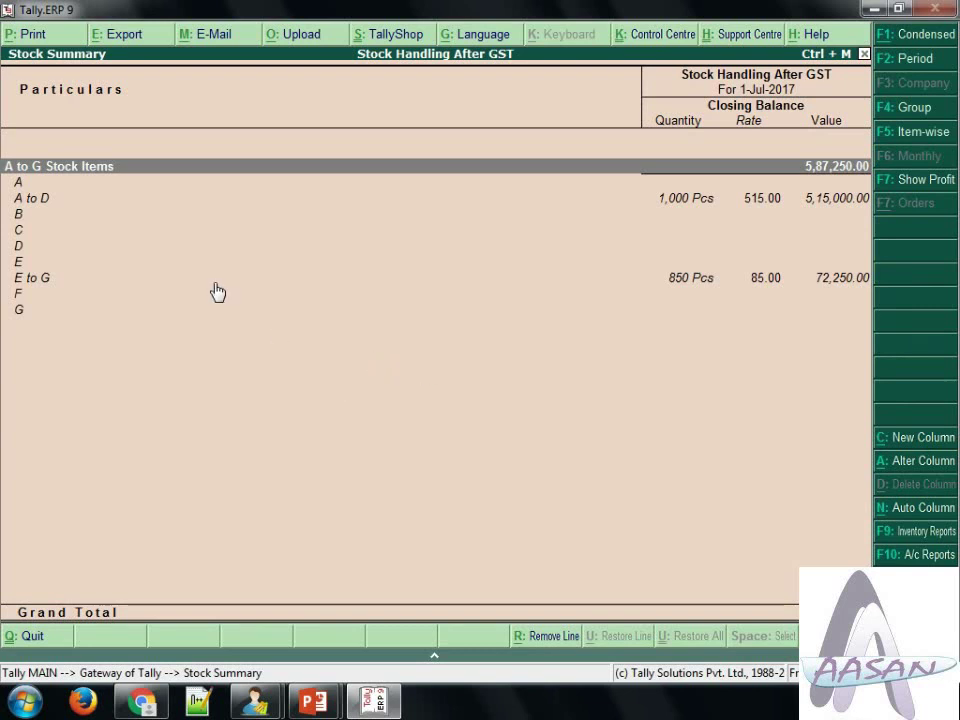
key(Down)
key(Down)
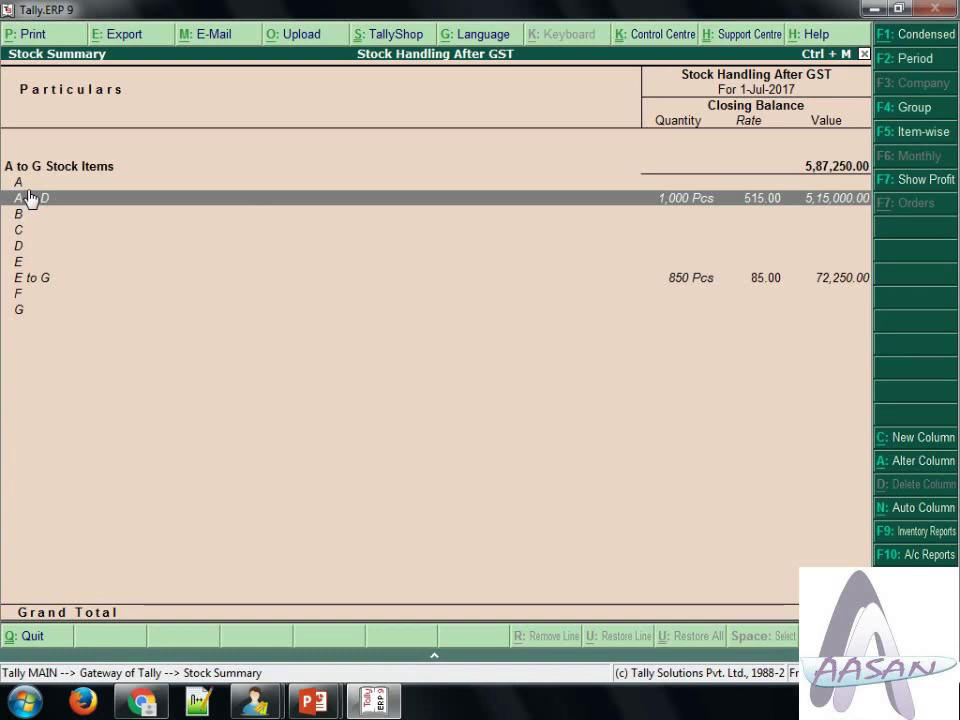
key(alt+Tab)
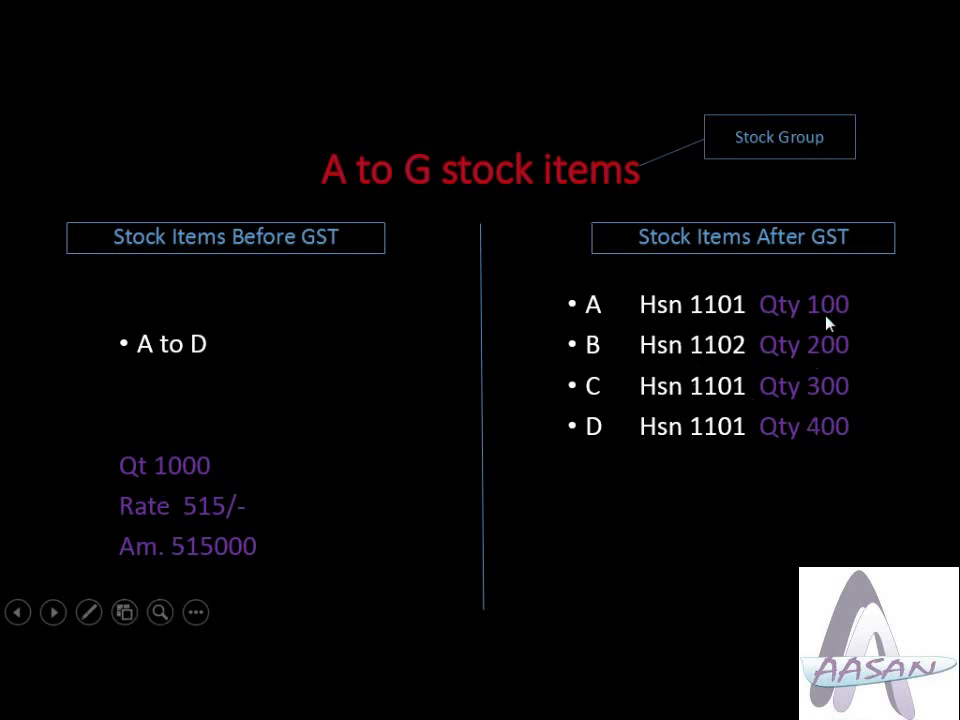
key(alt+Tab)
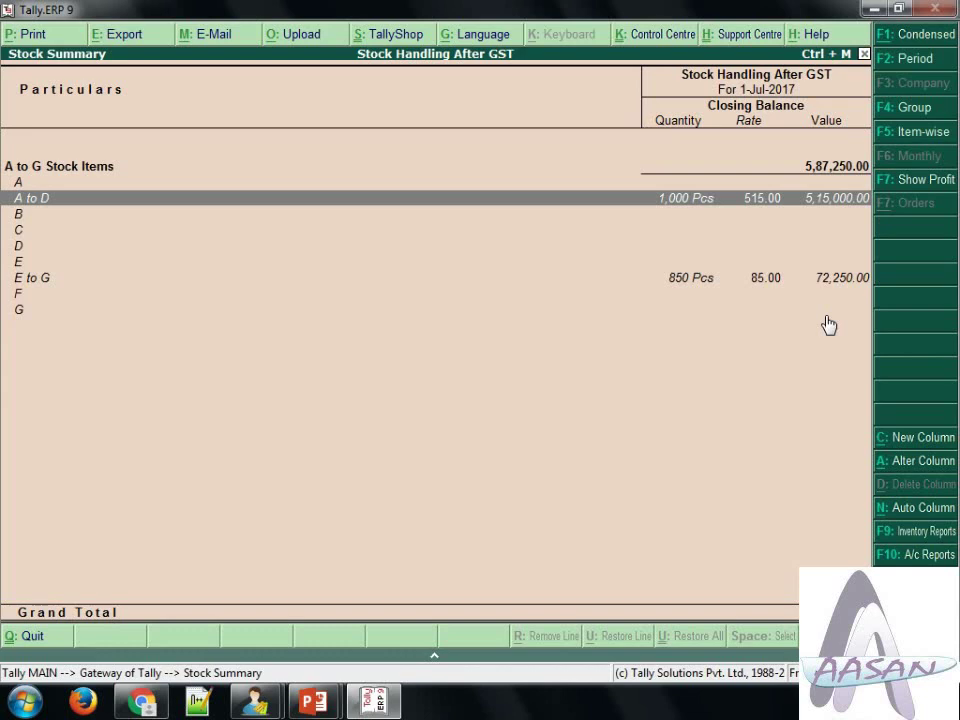
Close the Stock Summary and open a new Stock Journal inventory voucher
key(Escape)
key(Up)
key(Up)
key(Up)
key(Up)
key(Up)
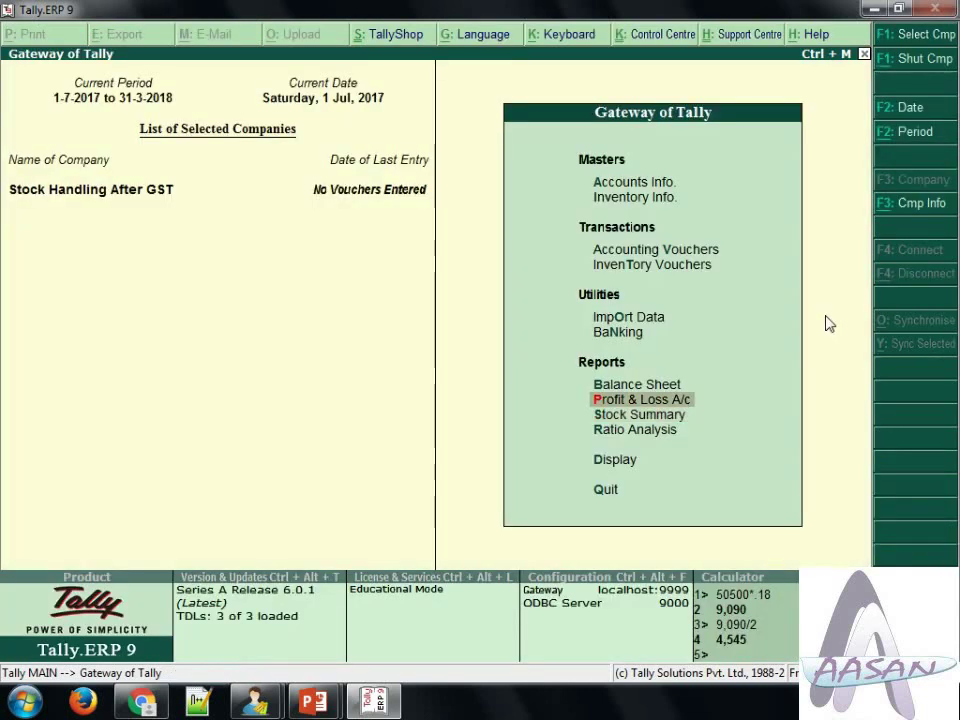
key(Return)
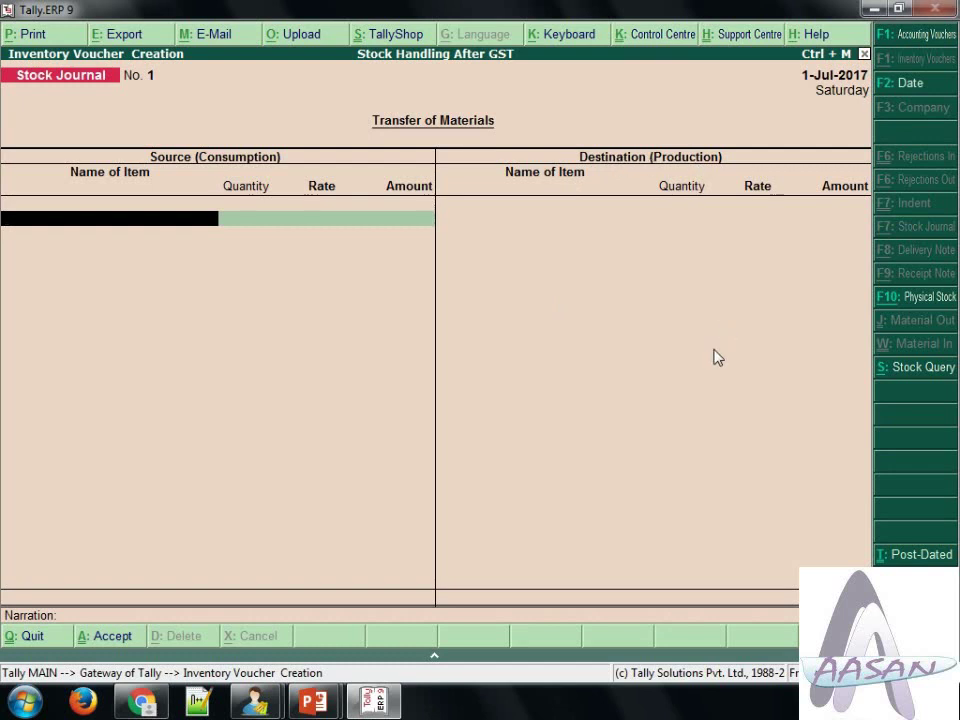
Enter A to D as the source (consumption) item with quantity 1000 Pcs at the rate of 515.00/Pcs
key(space)
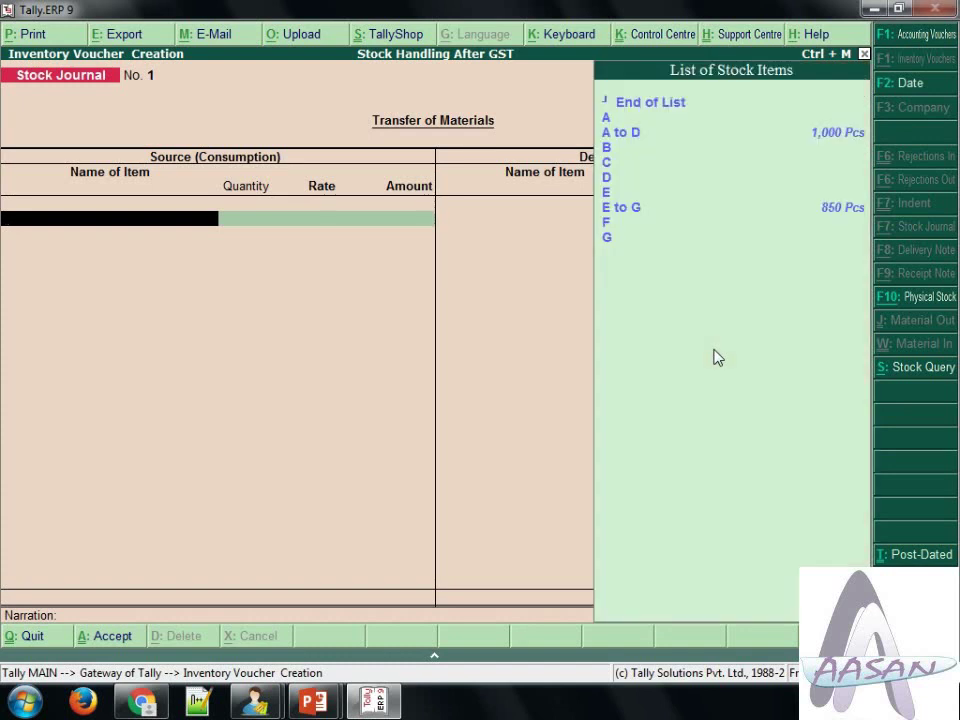
key(Down)
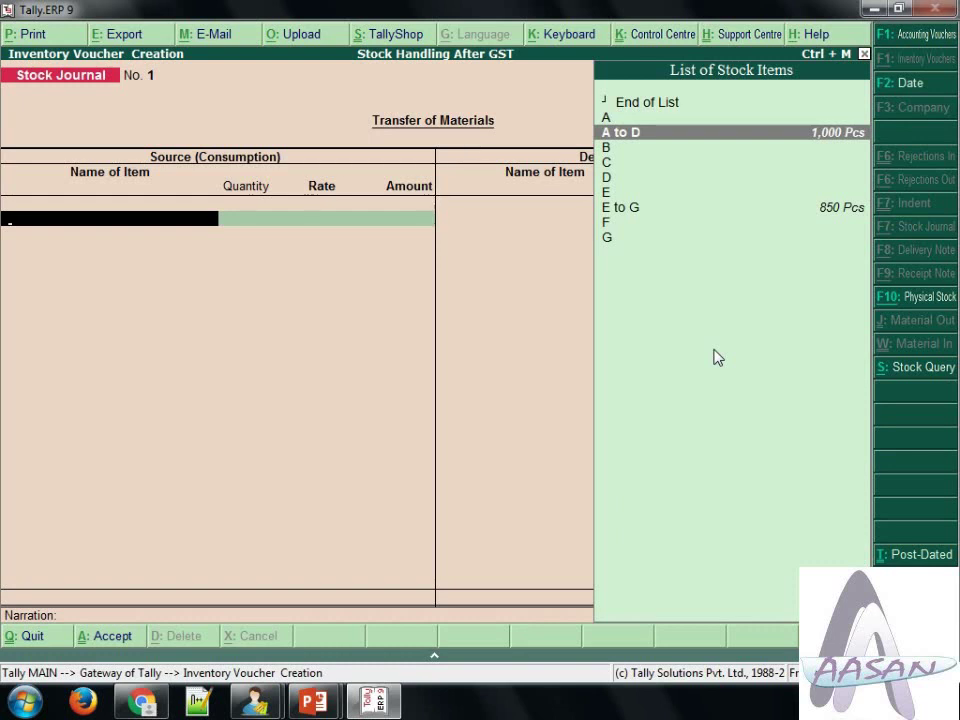
key(Return)
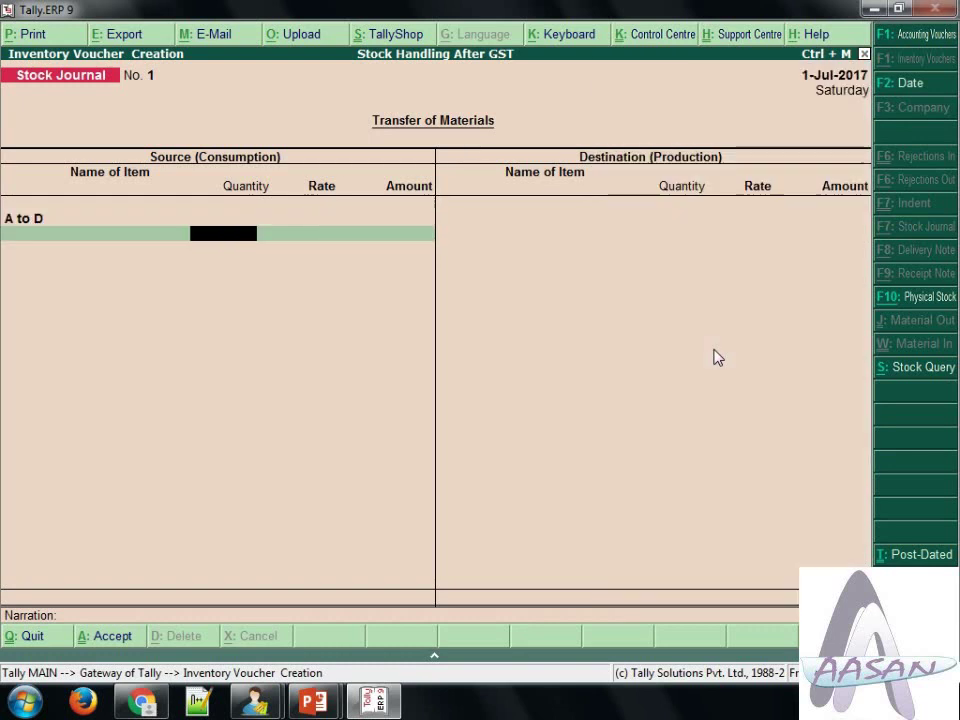
text(1000)
key(Return)
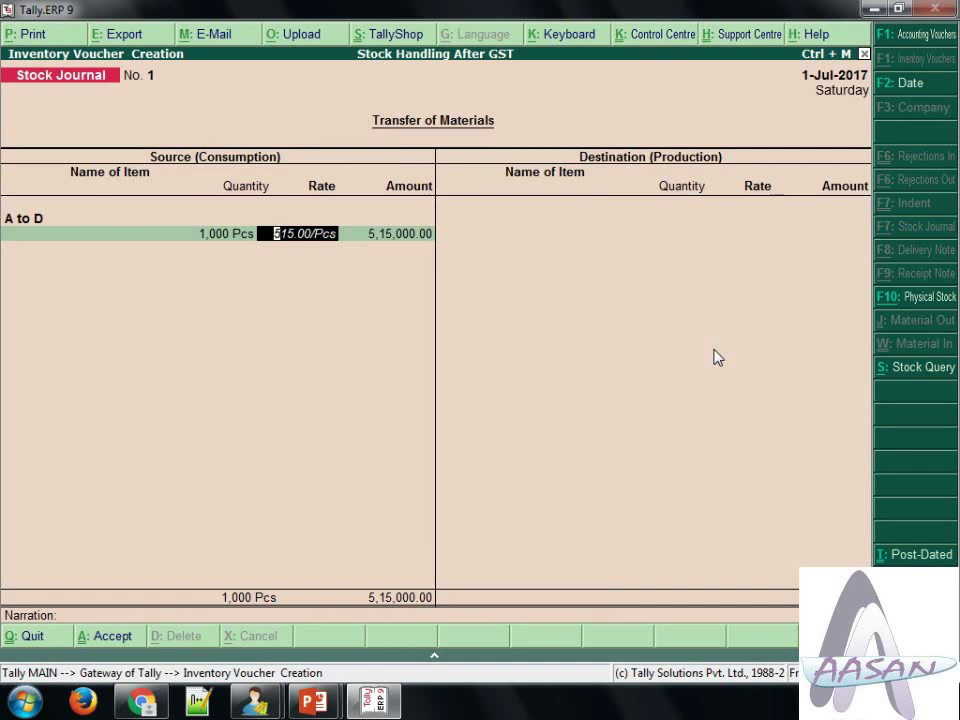
key(Return)
key(Return)
key(Return)
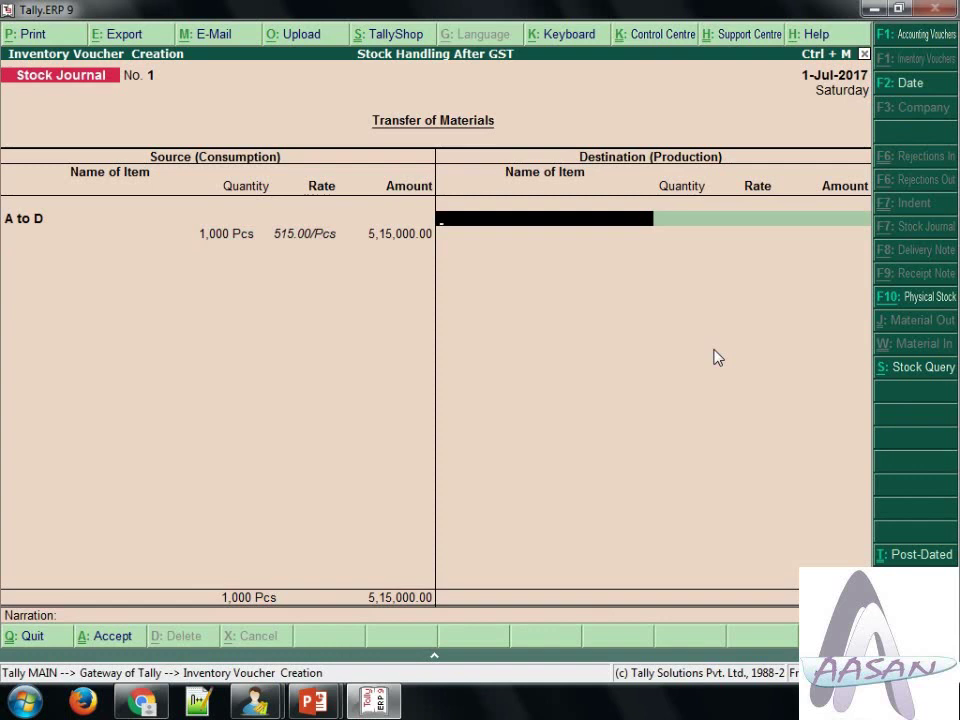
Add item A to the destination (production) side with quantity 100 Pcs at a rate of 515
key(Down)
key(Return)
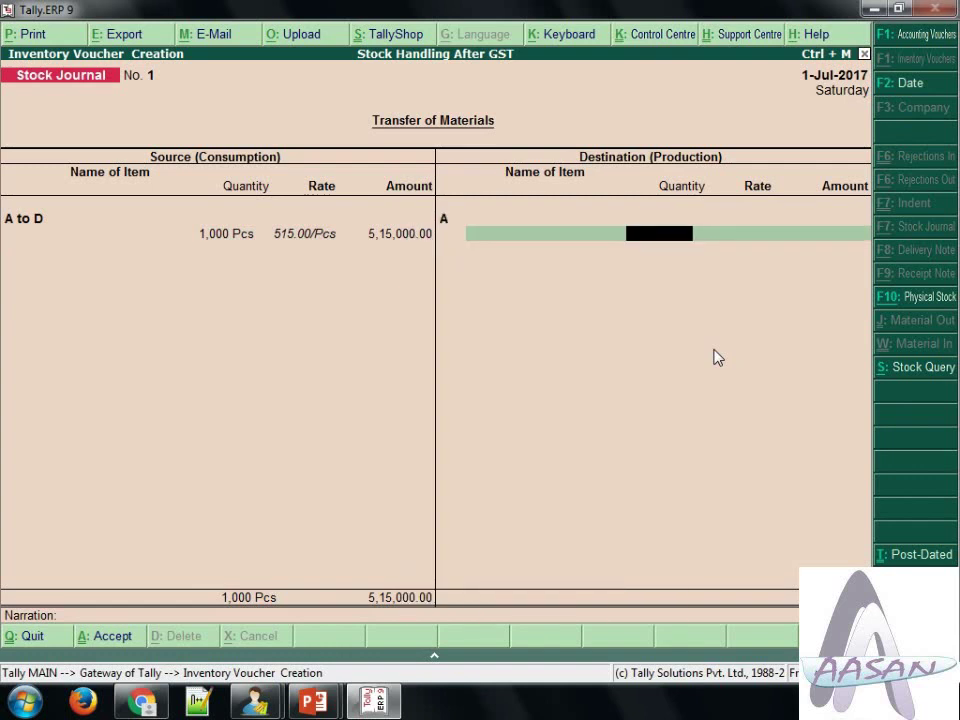
text(100)
key(Return)
text(515)
key(Return)
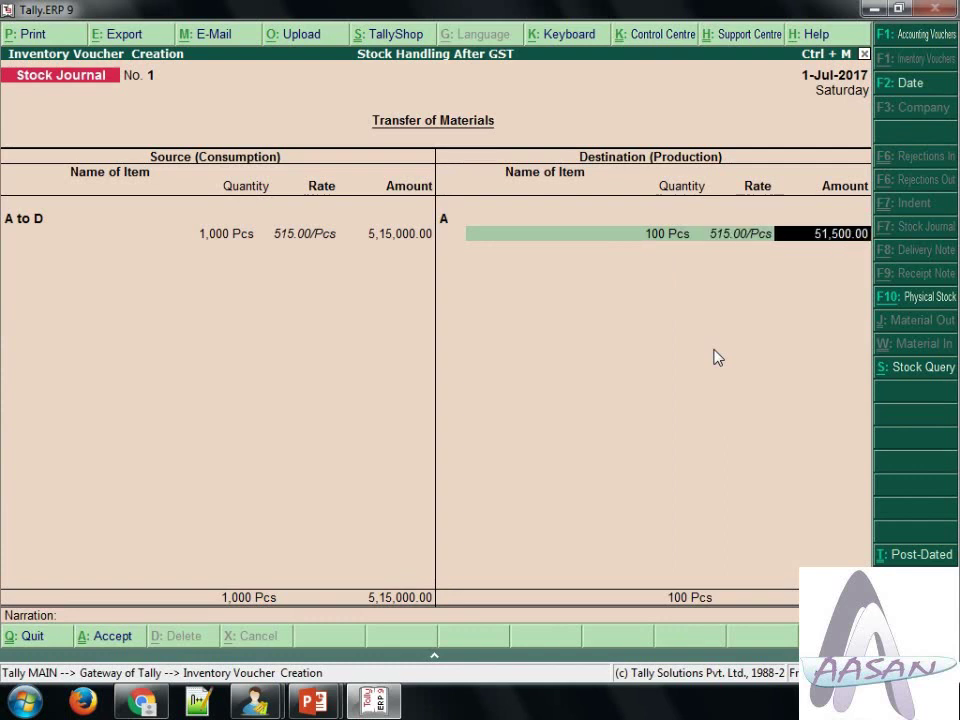
key(Return)
Add item B to the destination side with quantity 200 Pcs at a rate of 515
text(B)
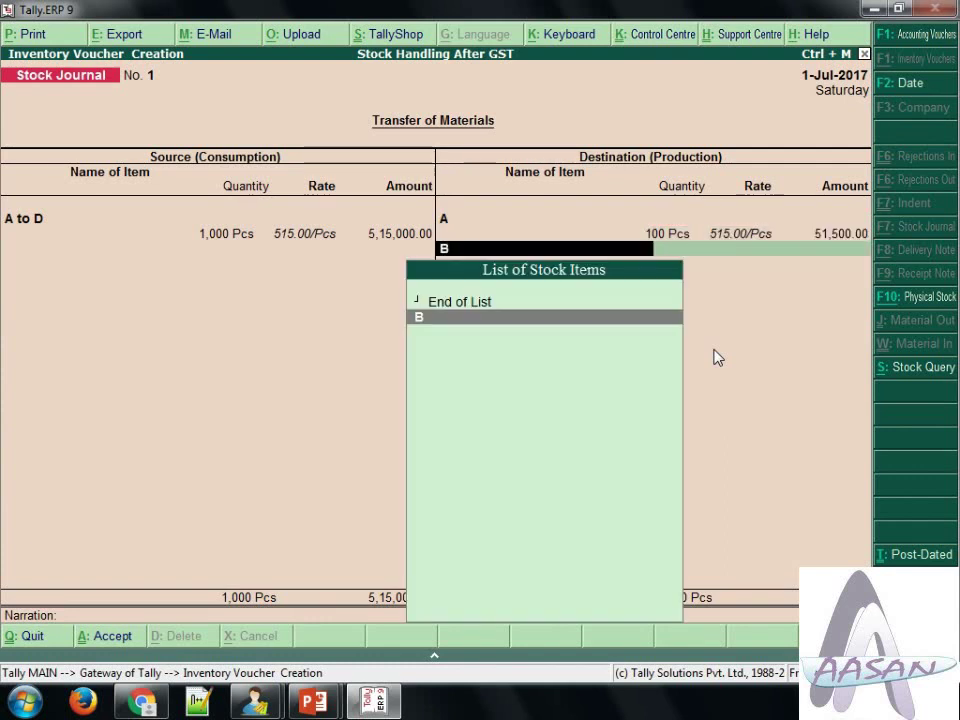
key(Return)
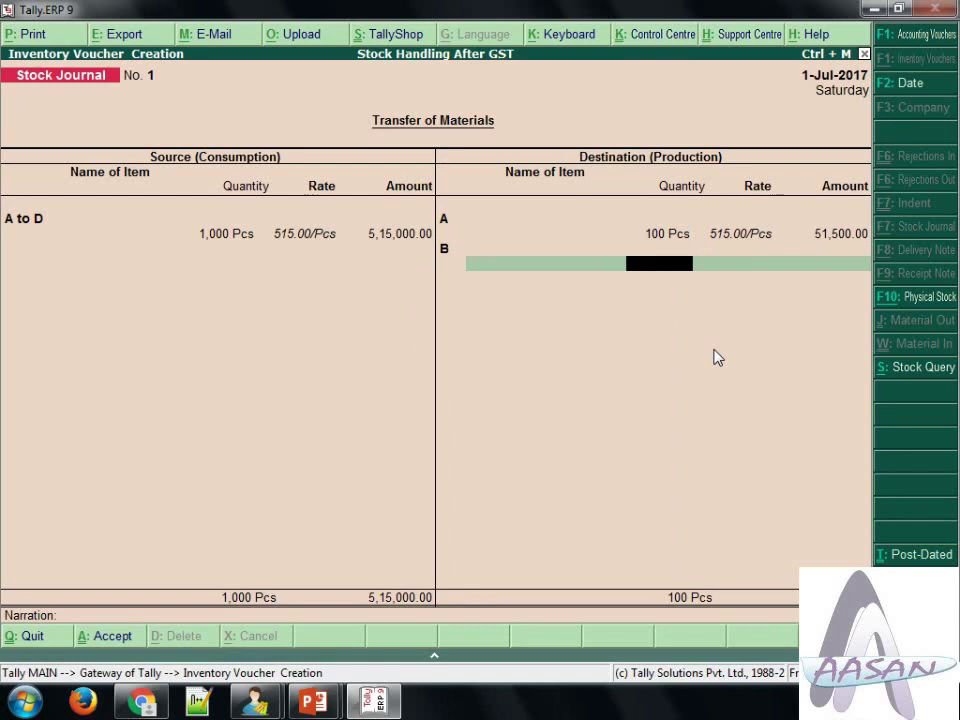
text(200)
key(Return)
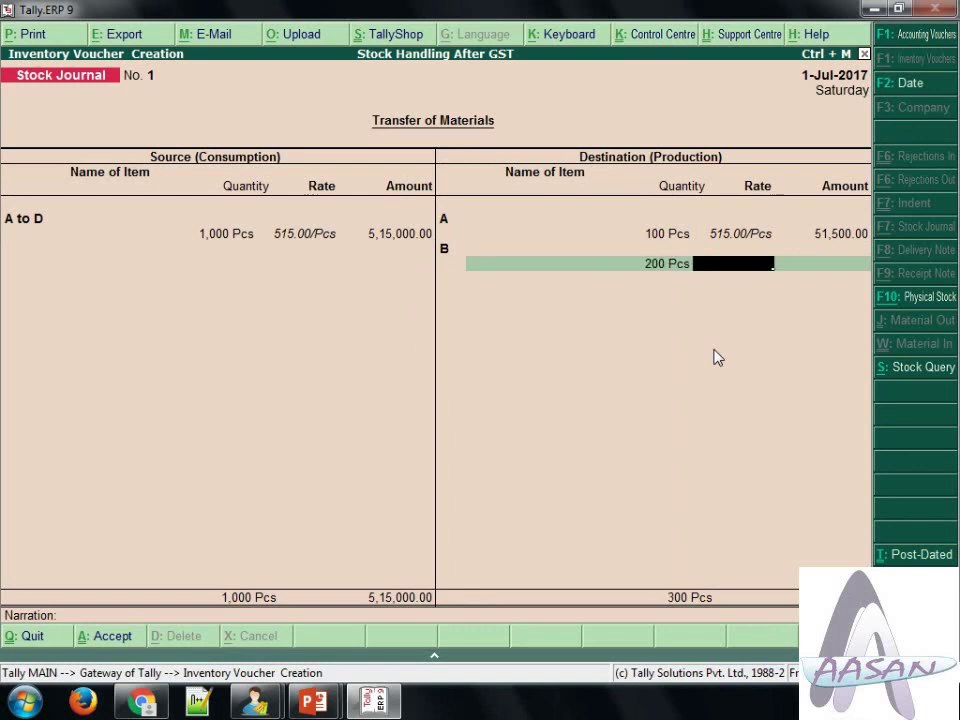
text(515)
key(Return)
key(Return)
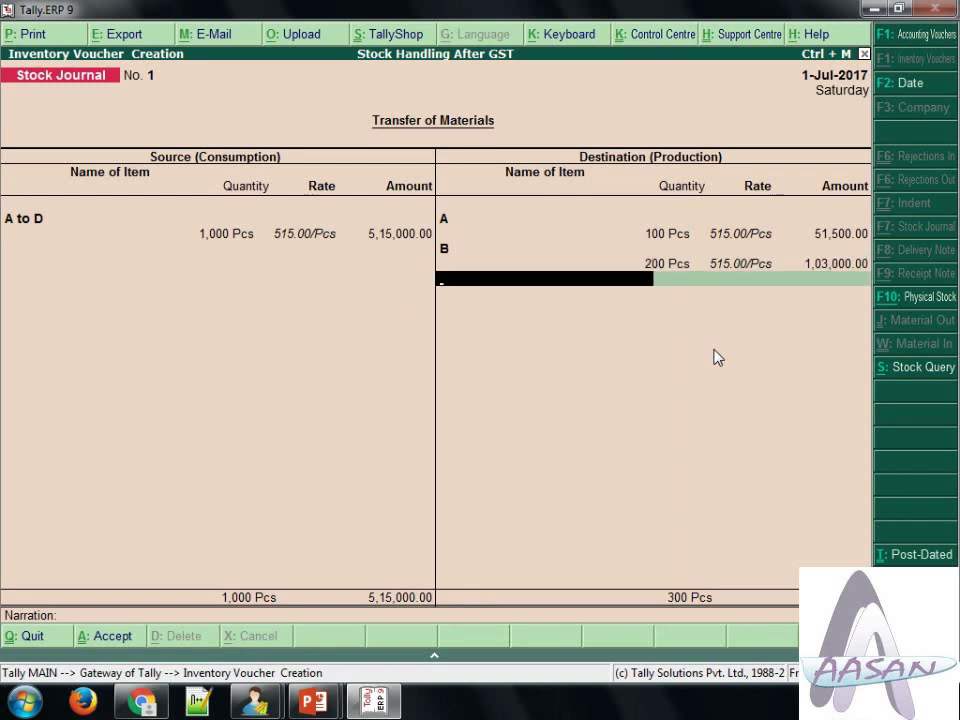
Add item C to the destination side with quantity 300 Pcs at a rate of 515
text(C)
key(Return)
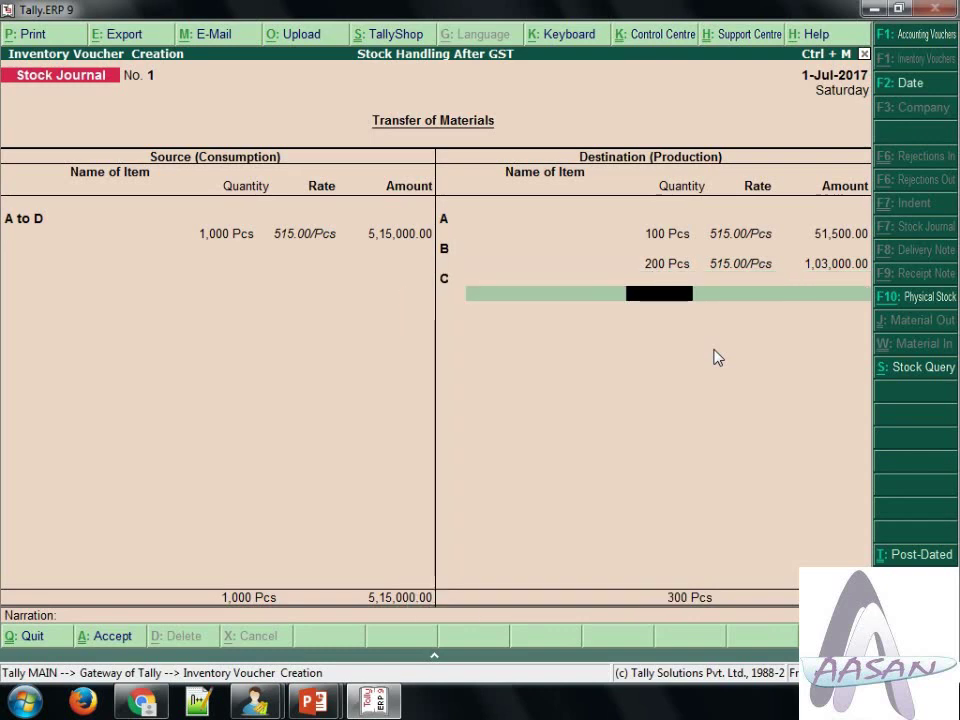
text(300)
key(Return)
text(515)
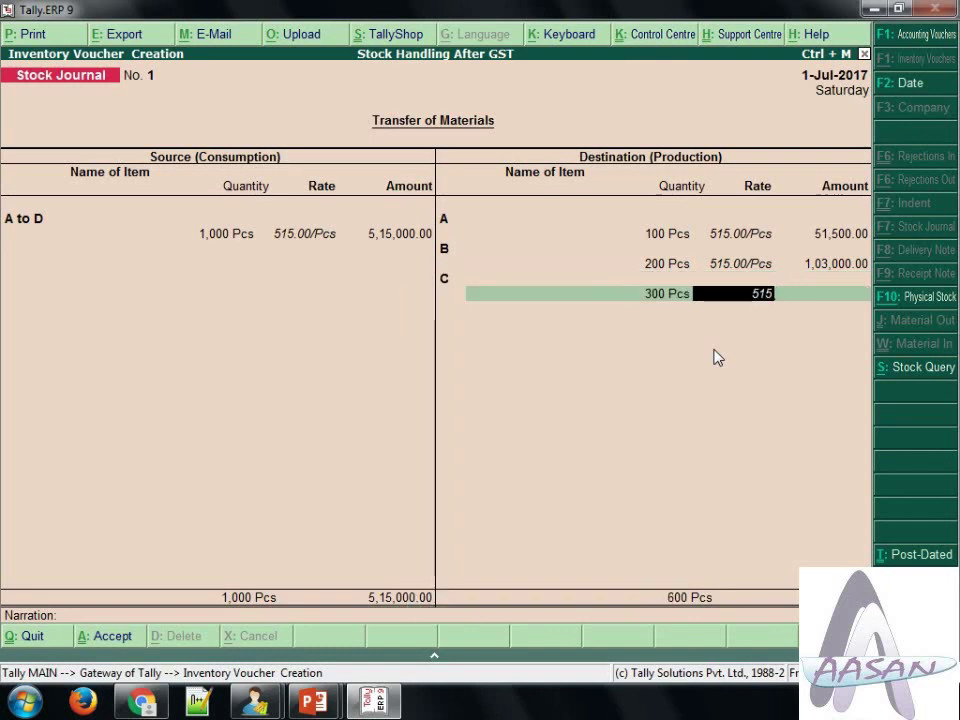
key(Return)
key(Return)
Add item D to the destination side with quantity 400 Pcs at a rate of 515
text(D)
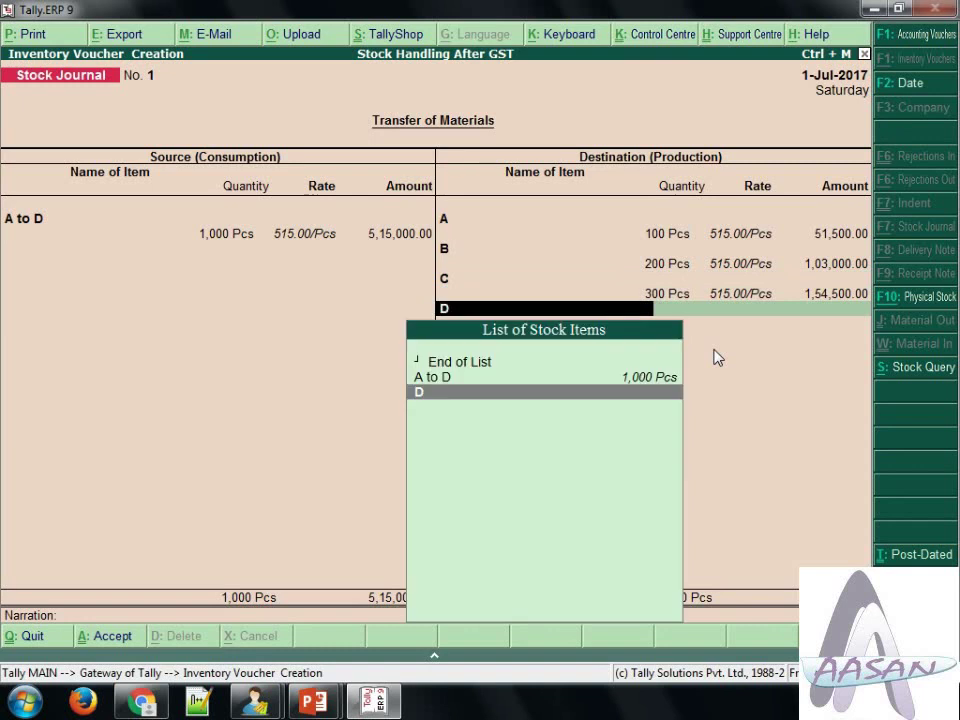
key(Return)
text(4)
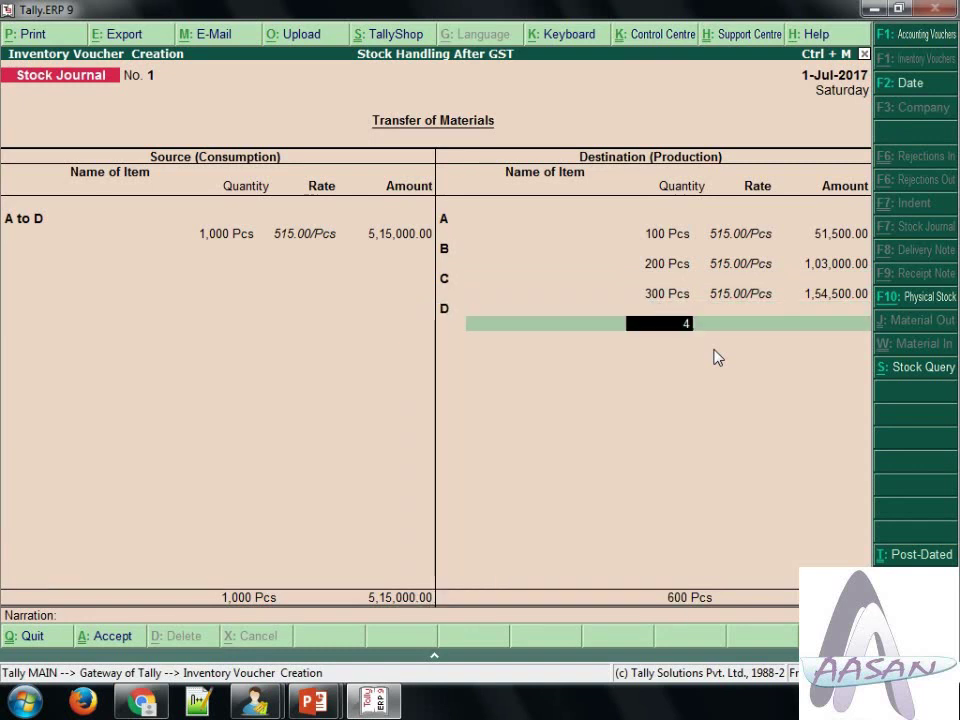
text(00)
key(Return)
text(515)
key(Return)
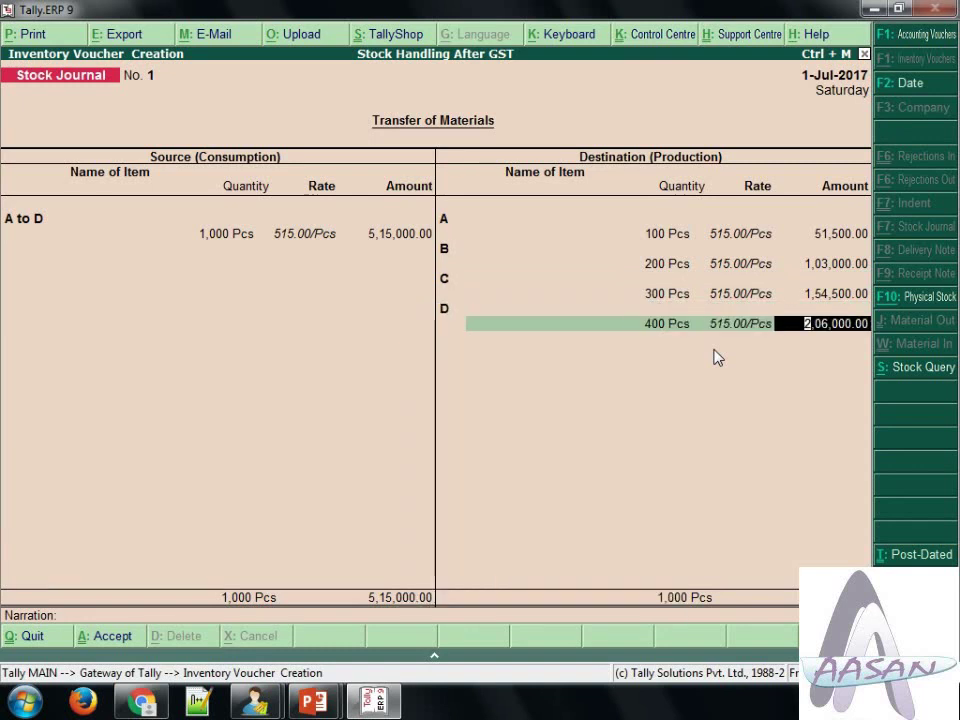
key(Return)
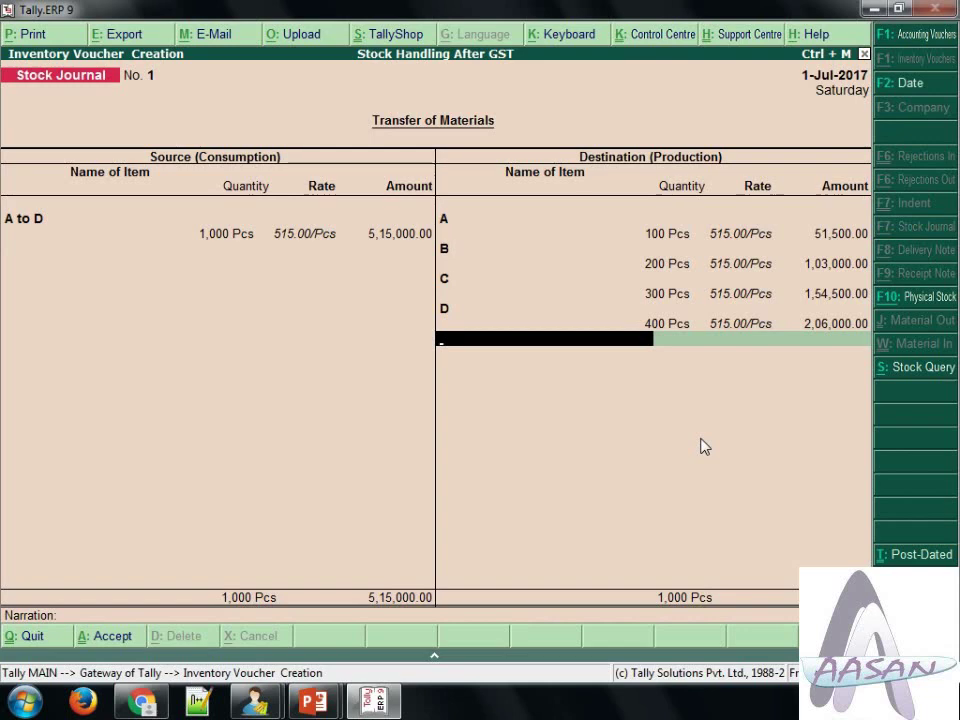
Finish the destination list, save the stock journal with a blank narration, and leave voucher entry
key(Return)
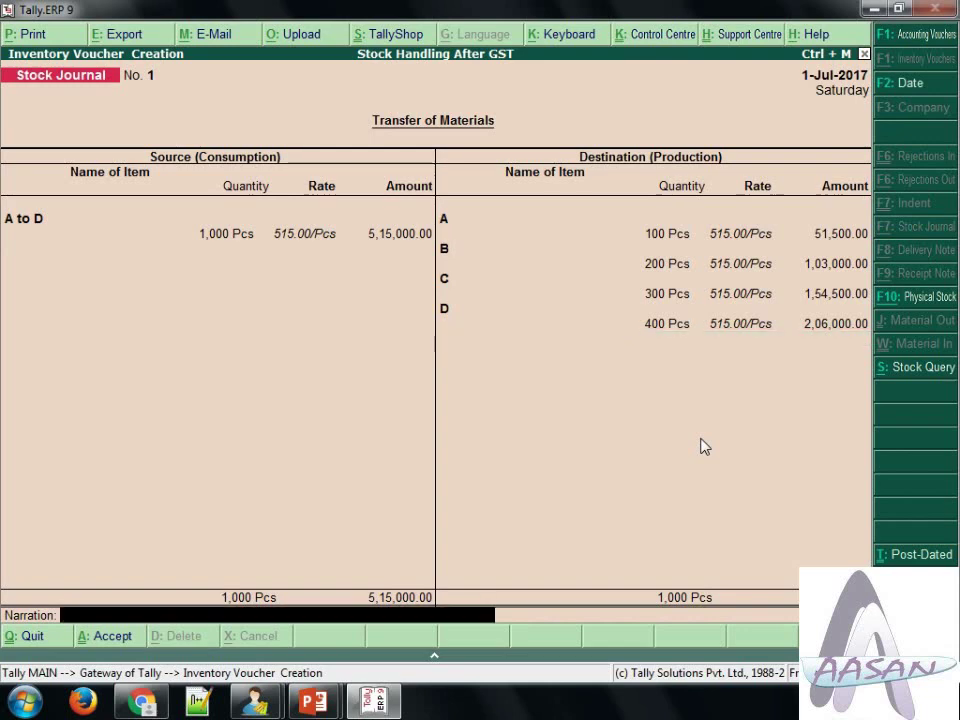
key(Return)
key(Return)
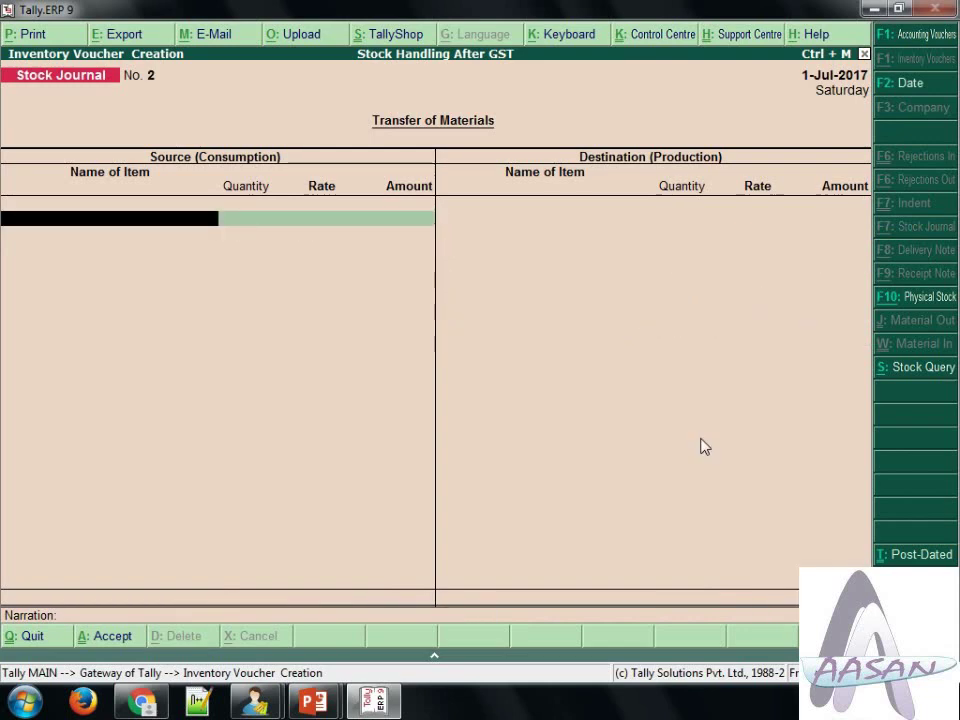
key(Escape)
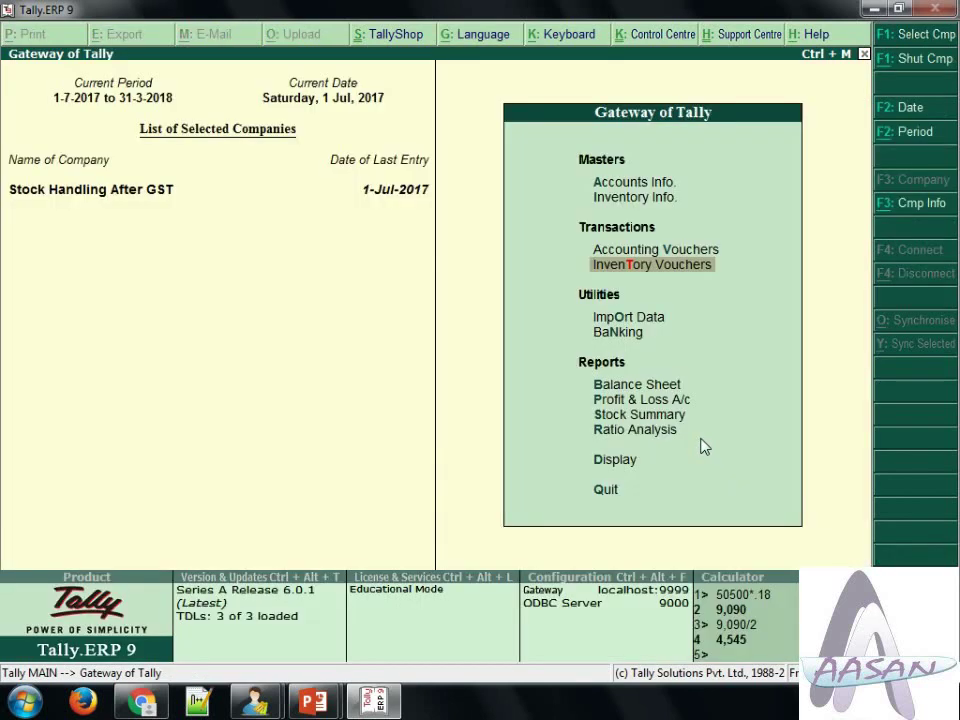
Open the Stock Summary report and expand it to the detailed view of A to G Stock Items
key(Down)
key(Down)
key(Down)
key(Down)
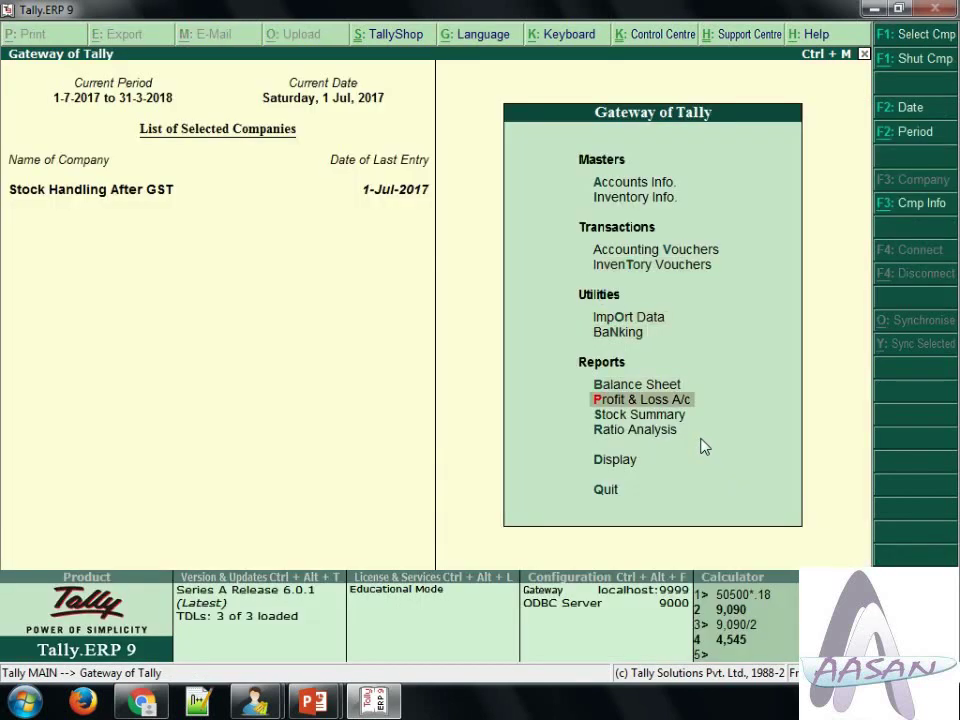
key(Down)
key(Return)
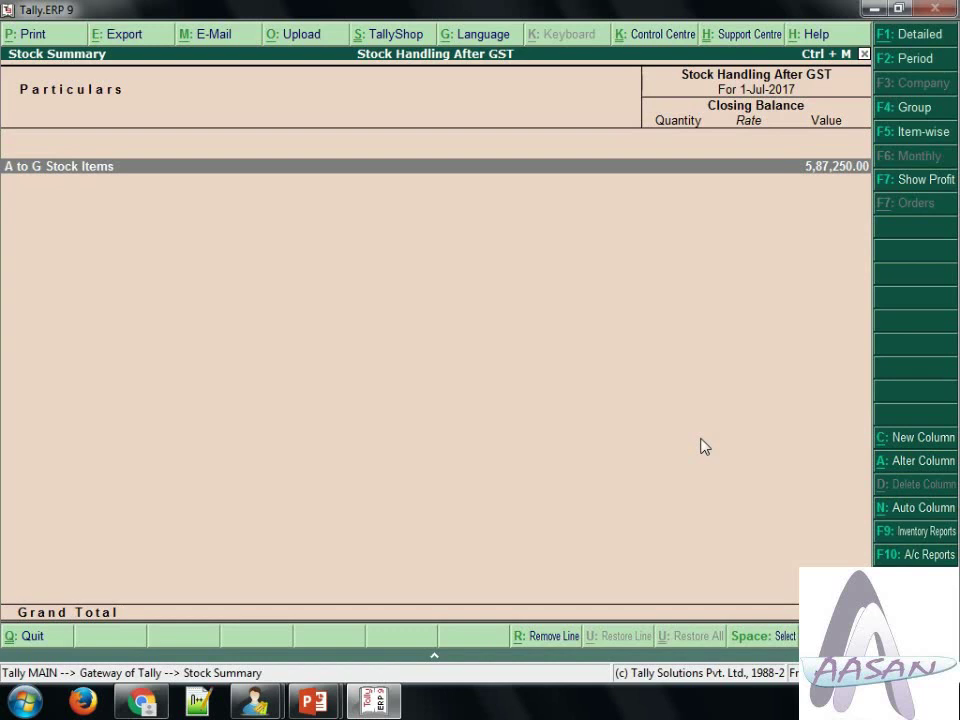
key(alt+F1)
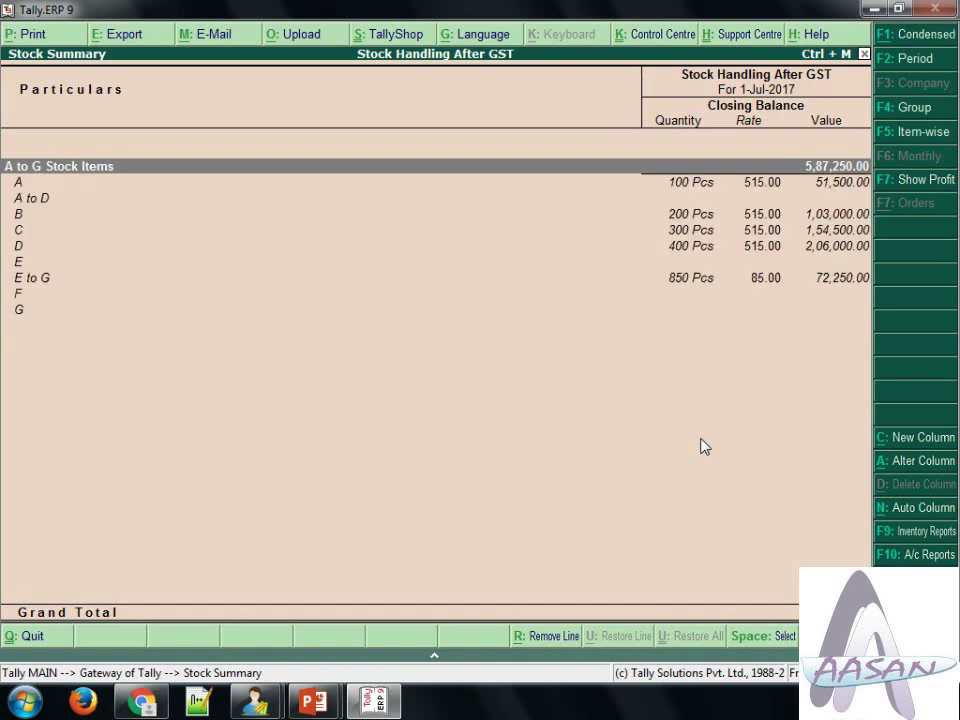
Examine the closing quantities, rates and values of the individual items A to D and the combined items A to D and E to G
key(Down)
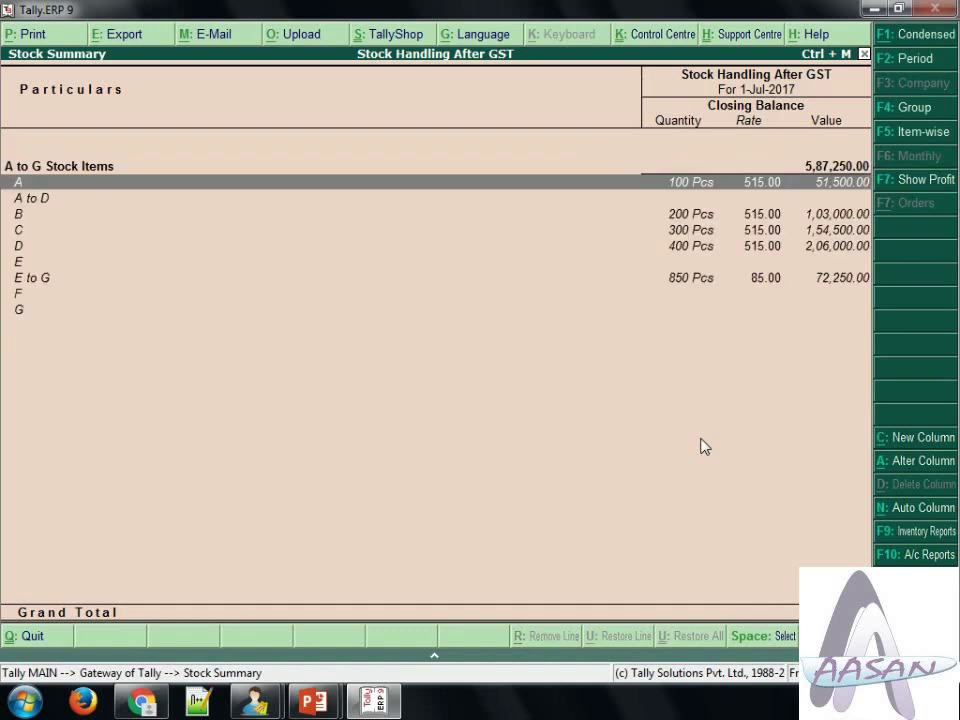
key(Down)
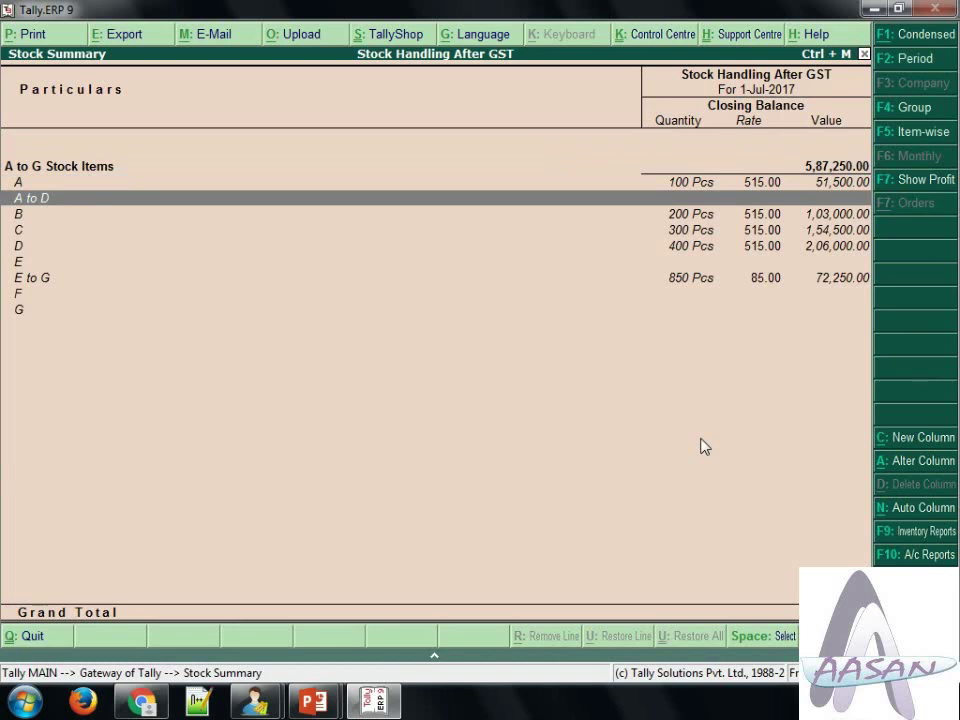
key(Up)
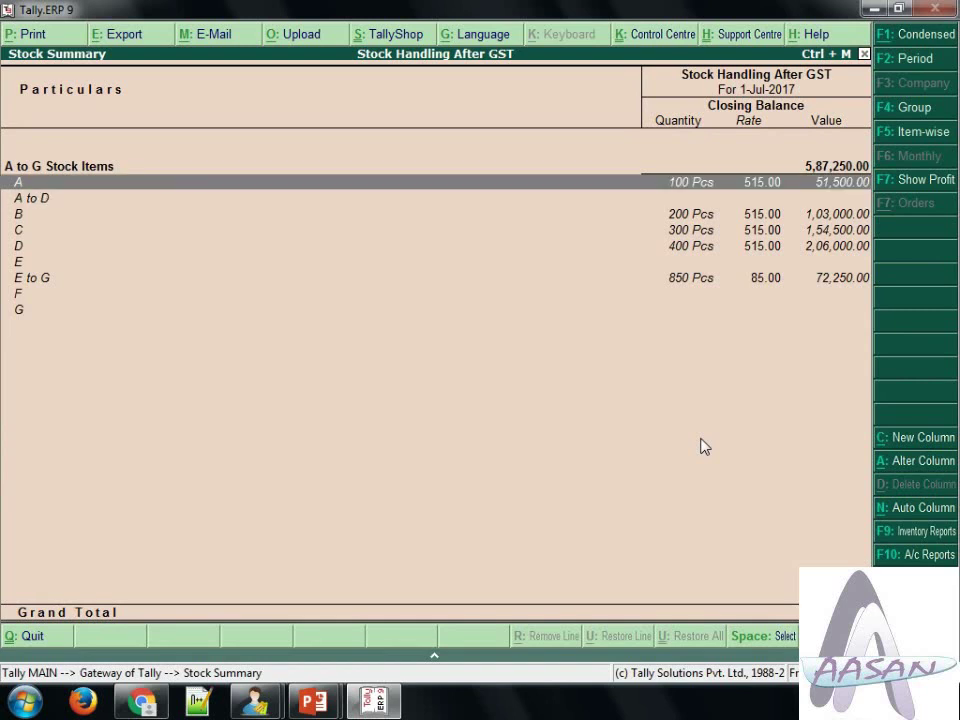
key(Down)
key(Down)
key(Down)
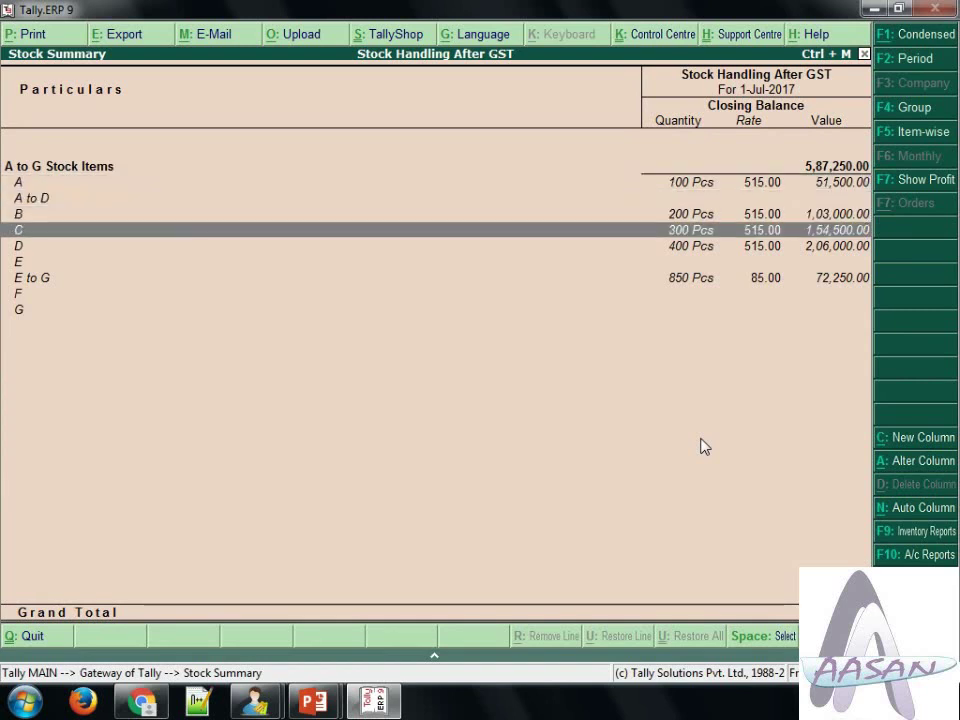
key(Down)
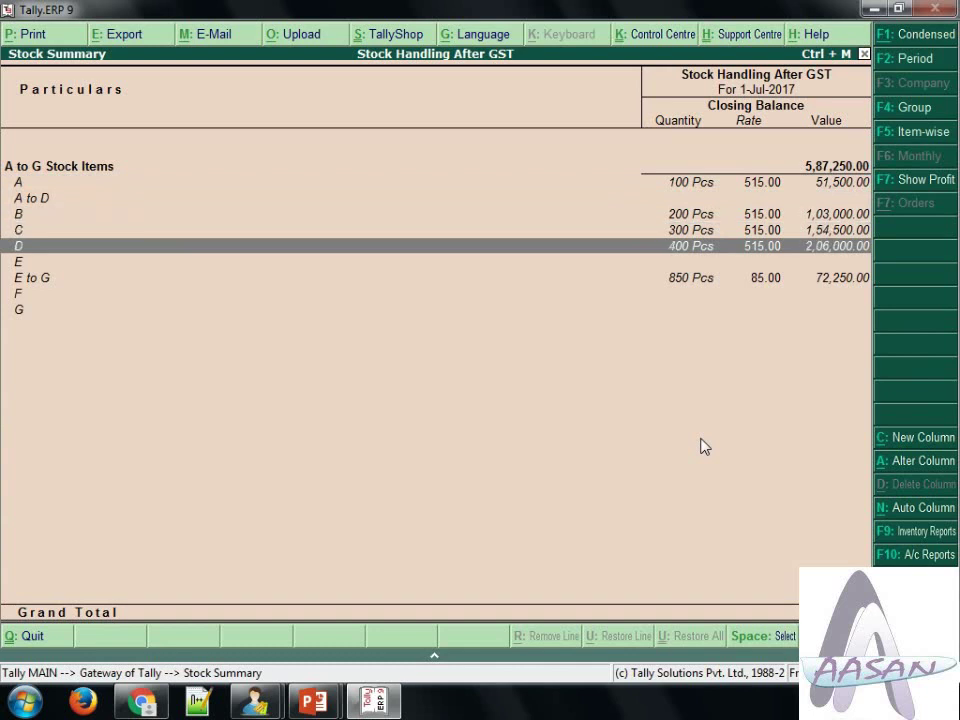
key(Down)
key(Down)
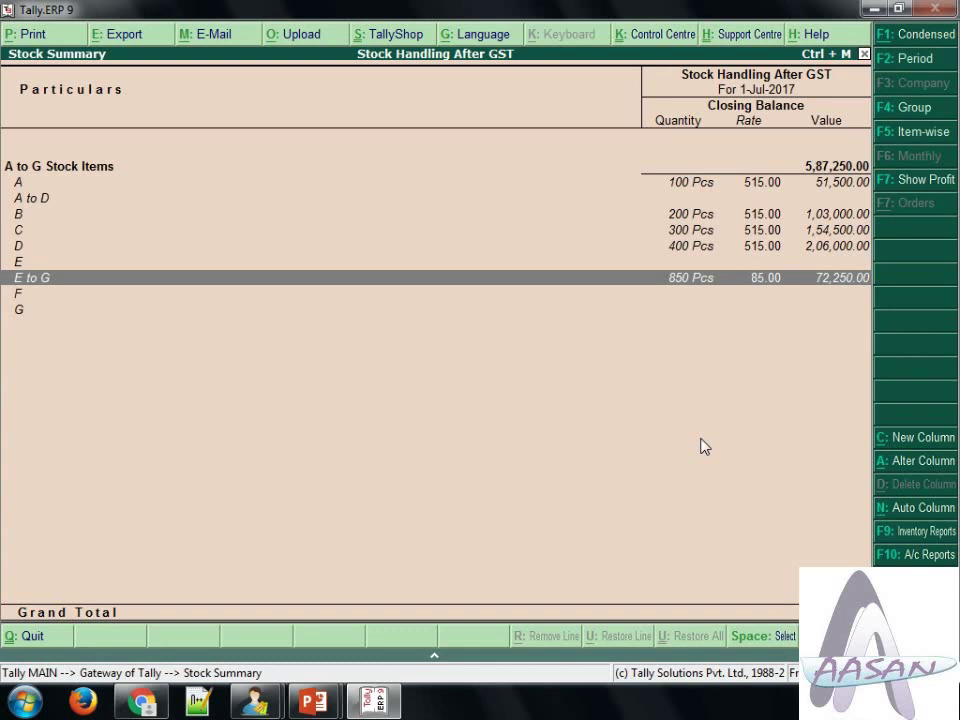
key(Up)
key(Up)
key(Up)
key(Up)
key(Up)
key(Up)
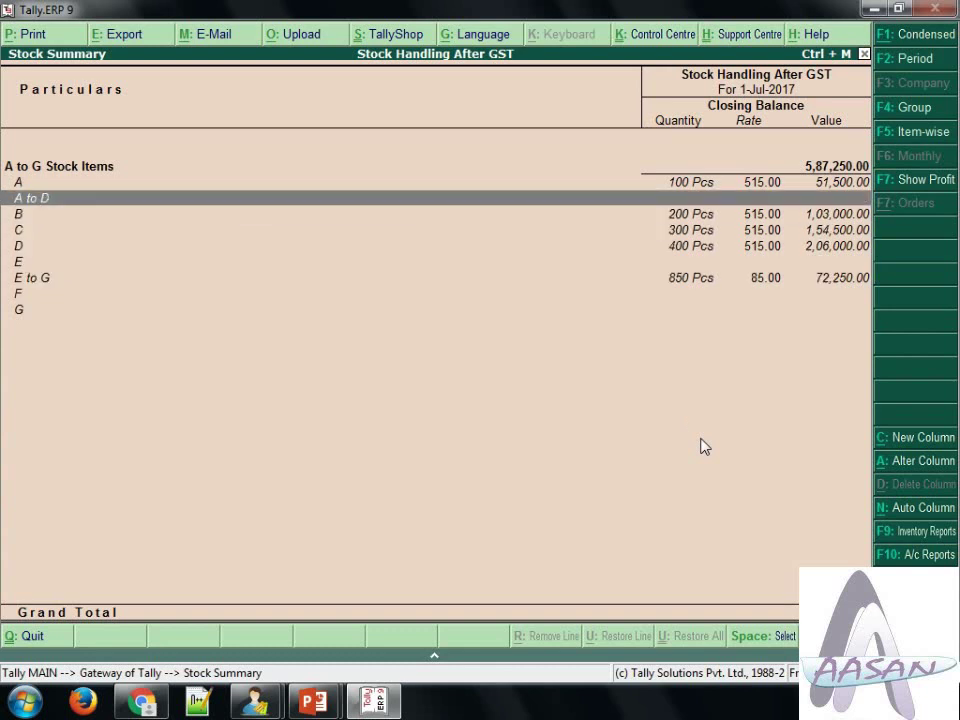